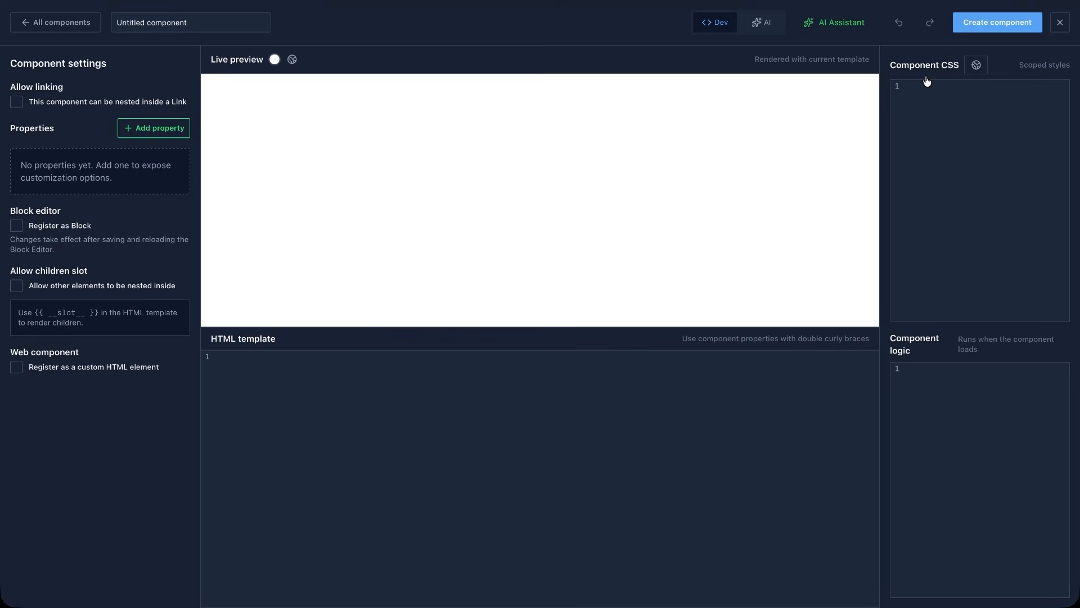
# Ask the AI Assistant to create a reusable pricing card component with the pasted list of editable properties and features repeater.
pyautogui.click(850, 29)
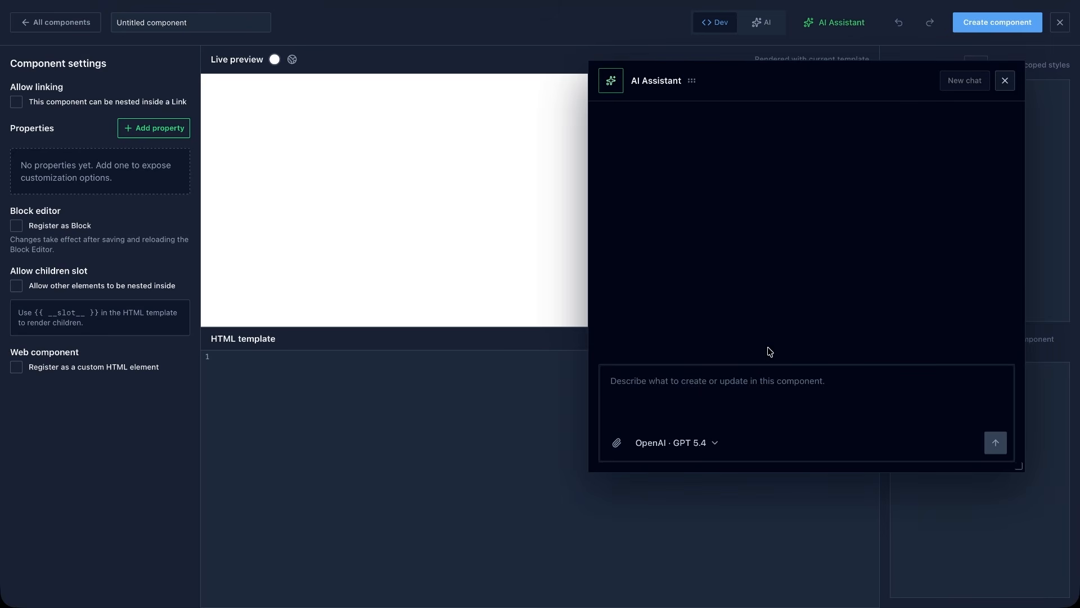
pyautogui.hotkey('ctrl', 'v')
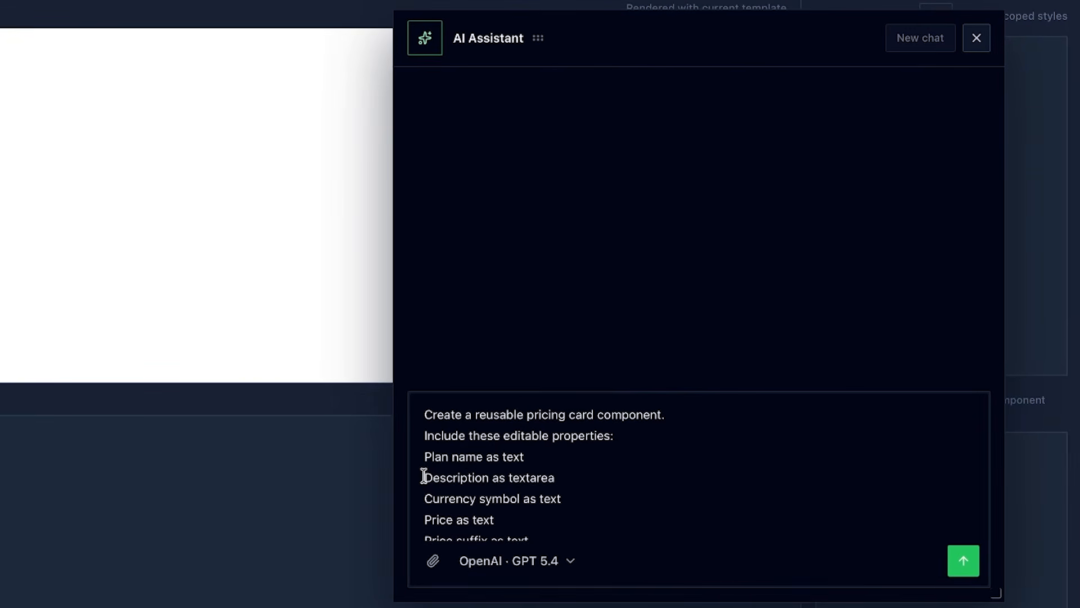
pyautogui.scroll(-5, 424, 476)
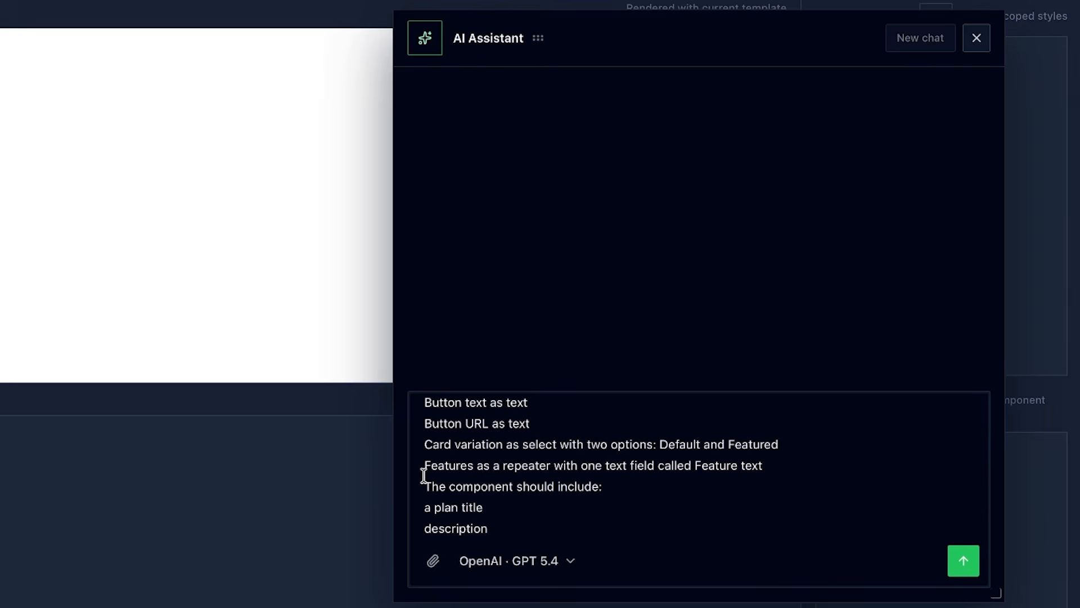
pyautogui.scroll(-1, 424, 476)
pyautogui.scroll(-5, 423, 476)
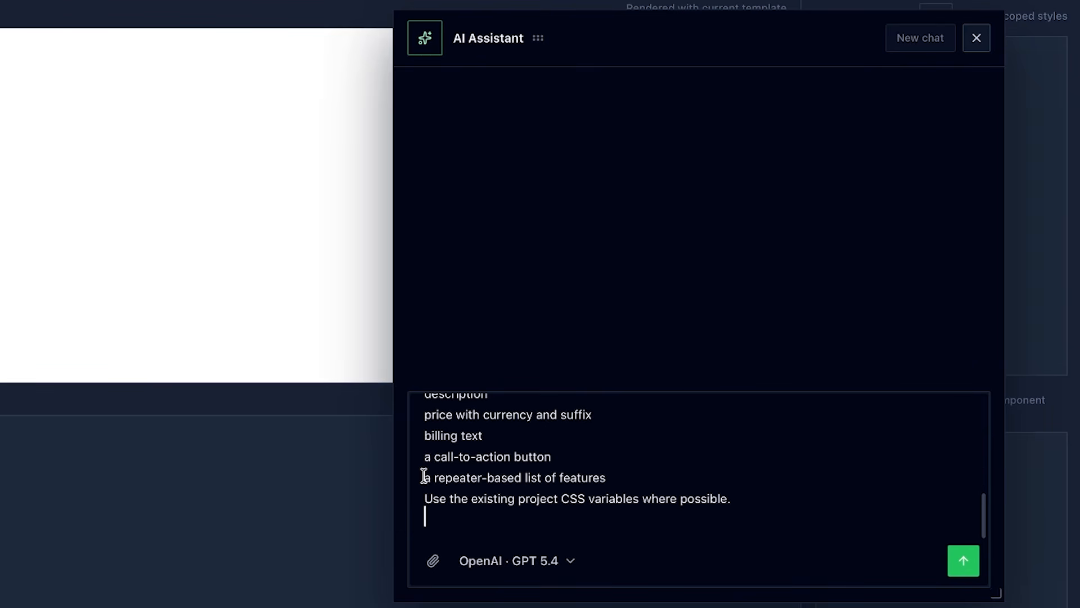
pyautogui.scroll(6, 423, 476)
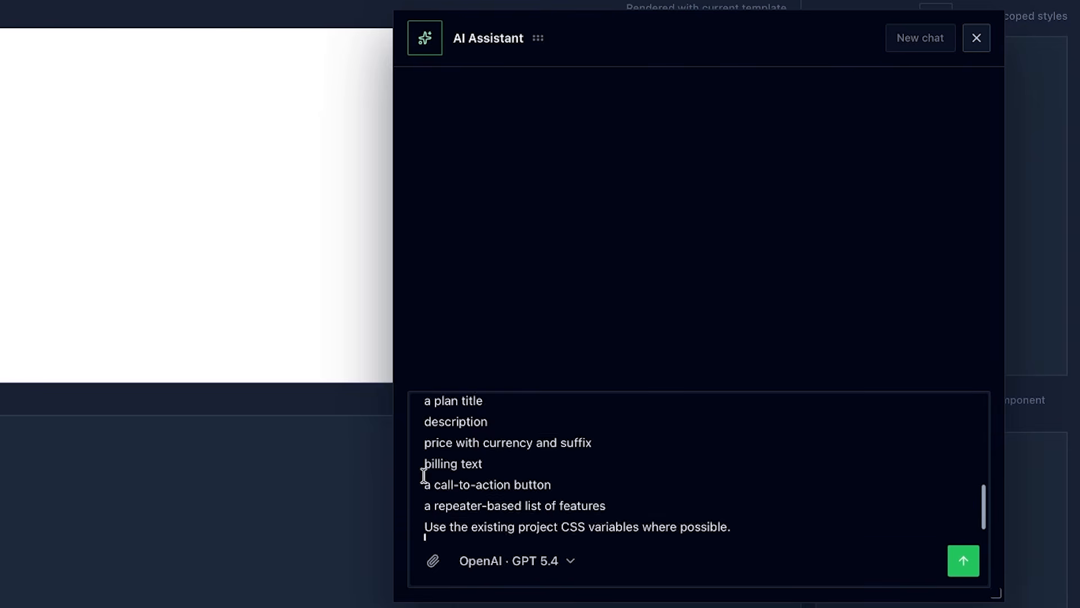
pyautogui.scroll(2, 424, 476)
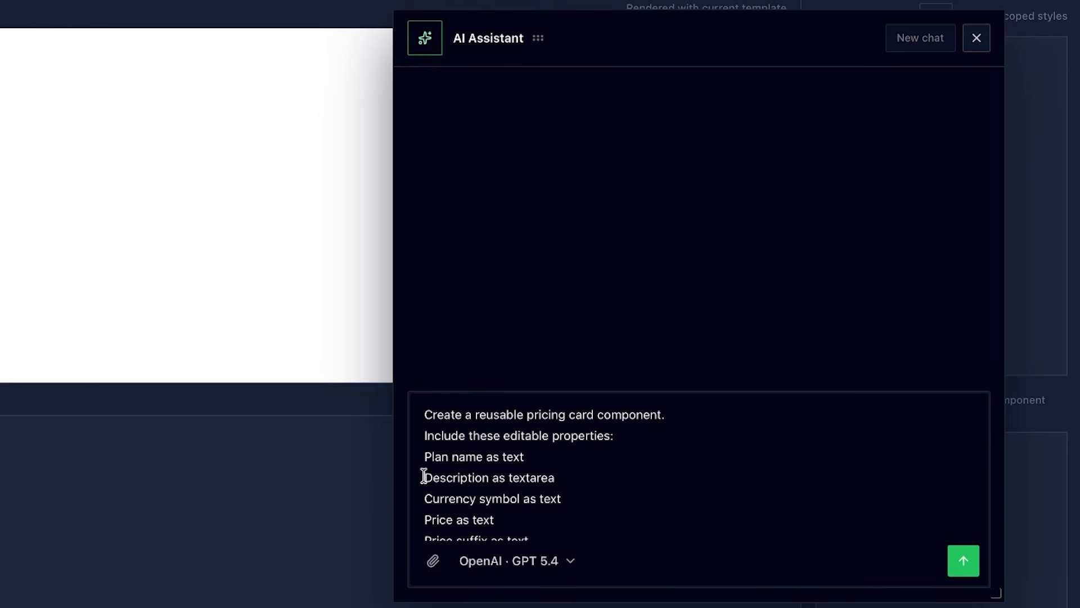
pyautogui.click(963, 562)
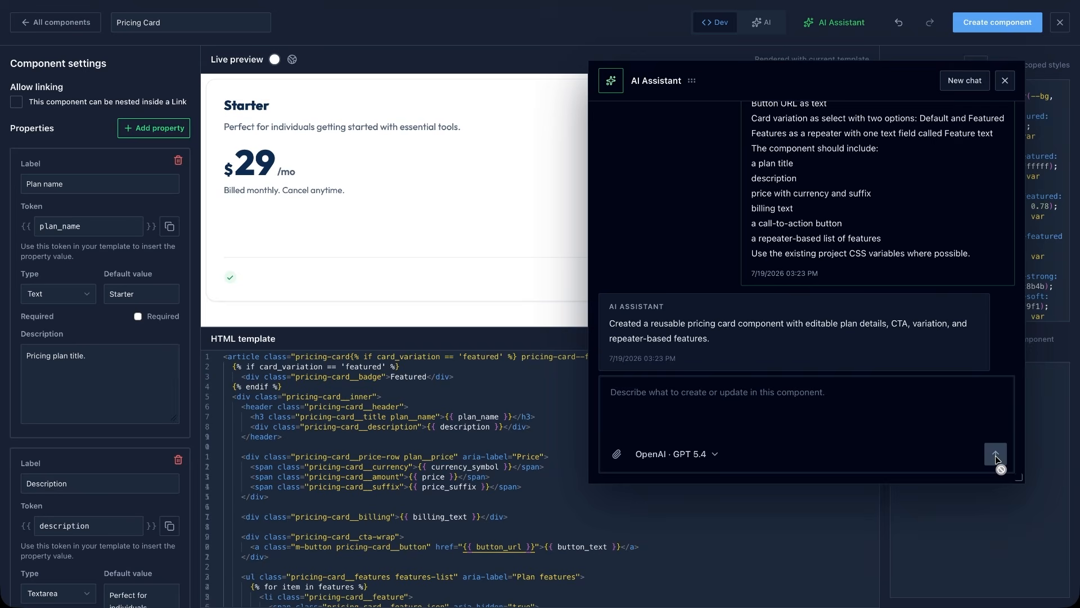
# Close the assistant and review the generated properties, from Plan name down to the Features repeater fields.
pyautogui.click(1006, 80)
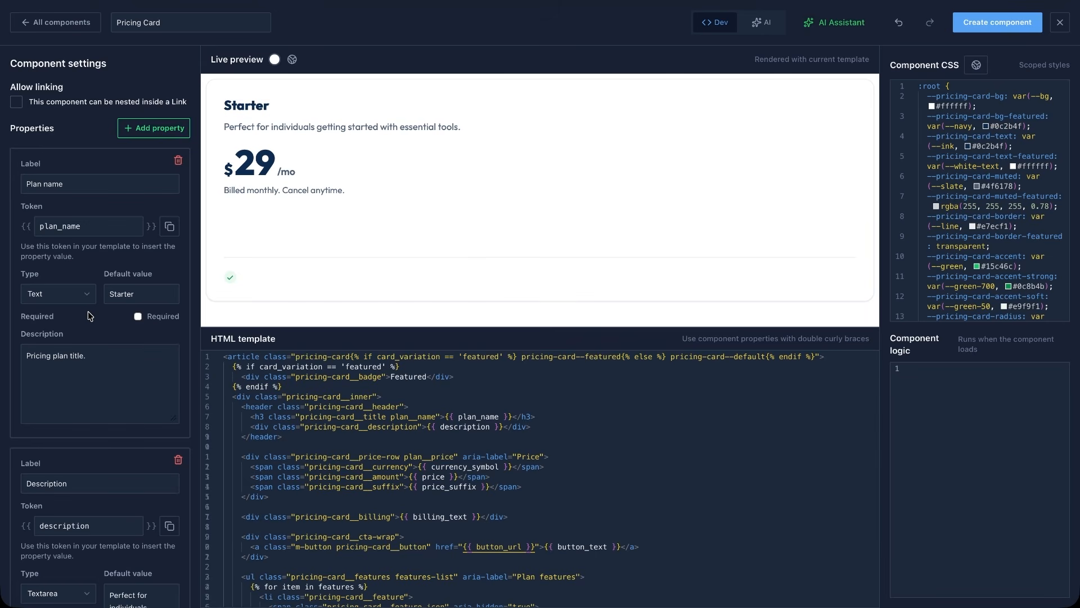
pyautogui.scroll(-5, 88, 316)
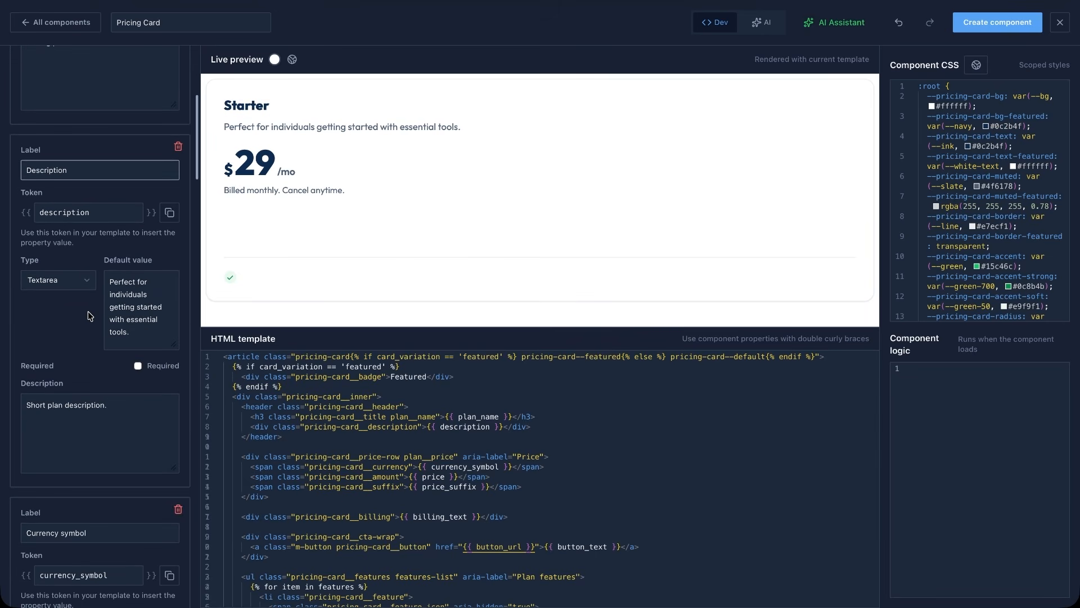
pyautogui.scroll(-6, 88, 316)
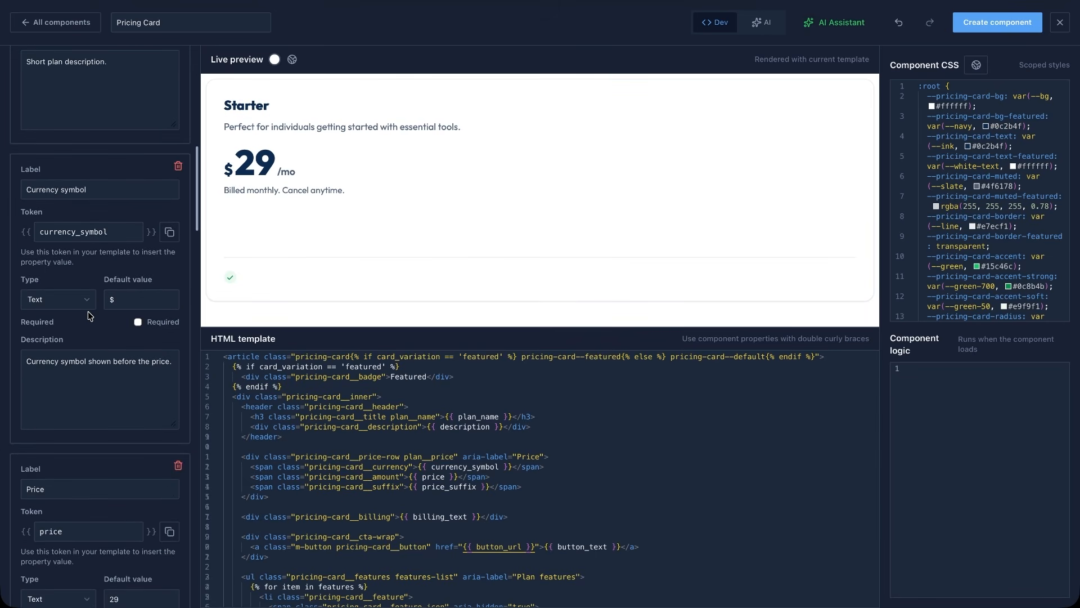
pyautogui.scroll(-6, 89, 316)
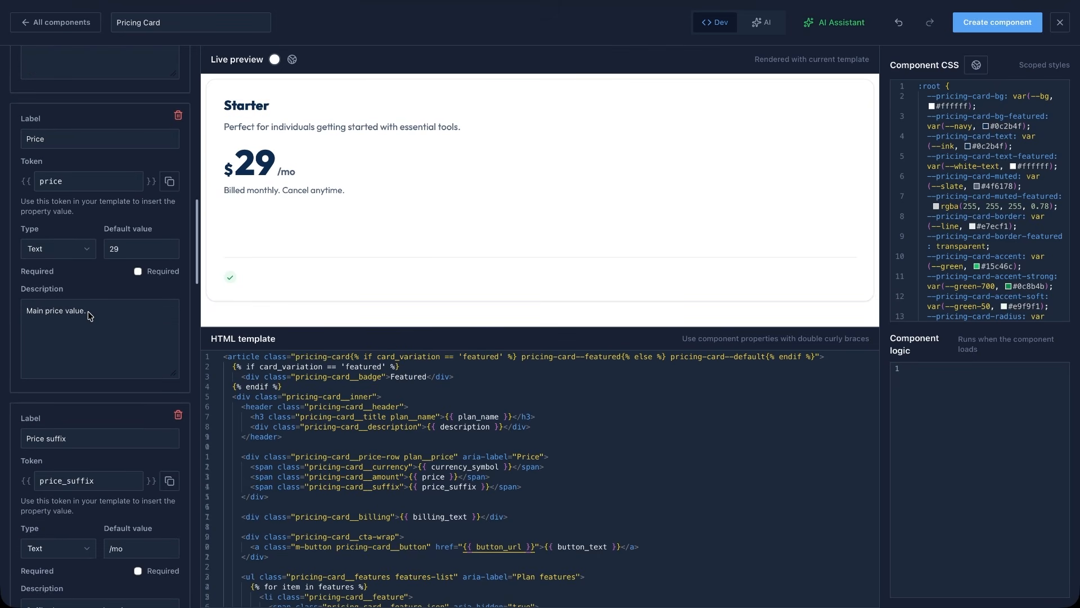
pyautogui.scroll(-6, 88, 312)
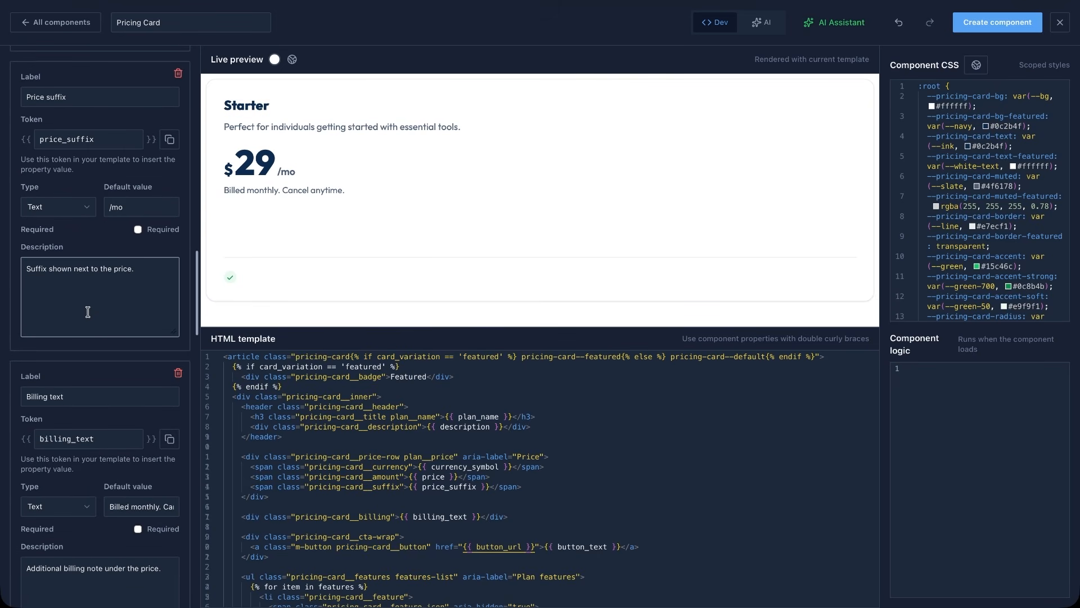
pyautogui.scroll(-8, 88, 312)
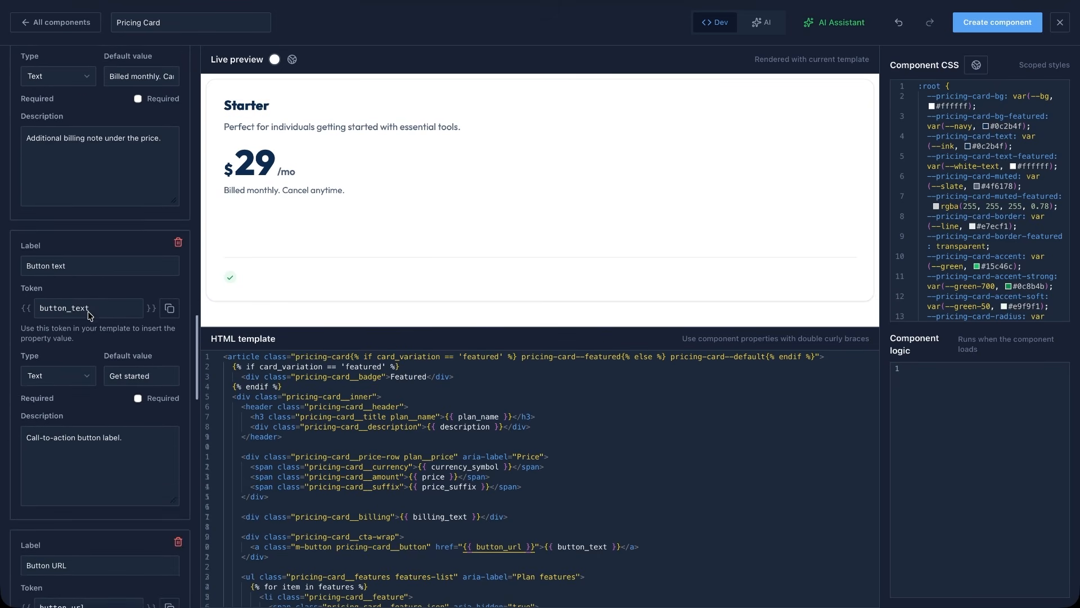
pyautogui.scroll(-9, 88, 314)
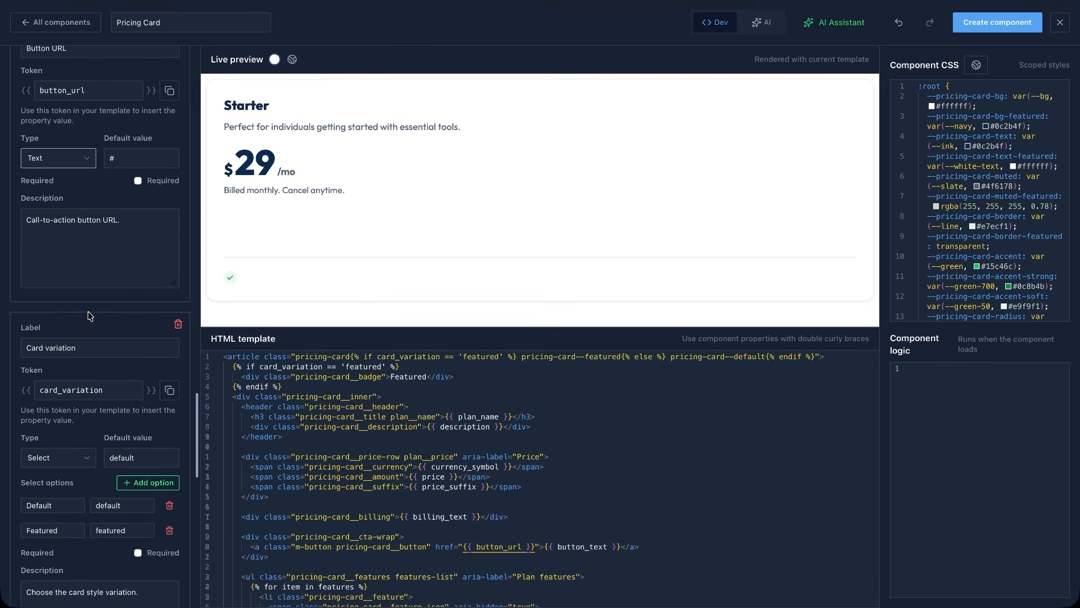
pyautogui.scroll(-6, 89, 315)
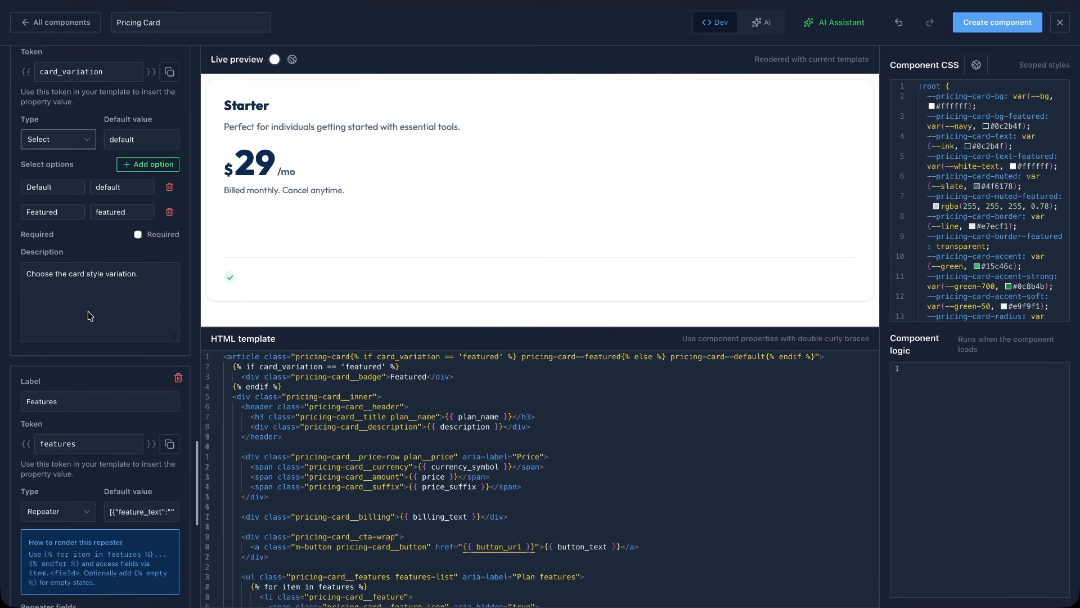
pyautogui.scroll(-3, 89, 314)
pyautogui.scroll(-7, 89, 315)
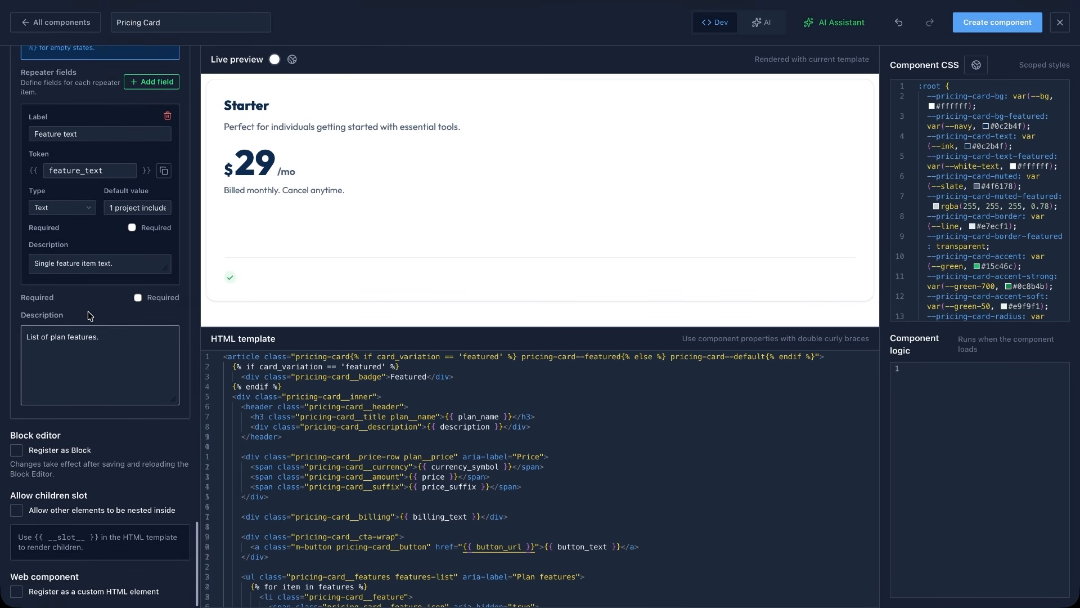
pyautogui.scroll(7, 88, 315)
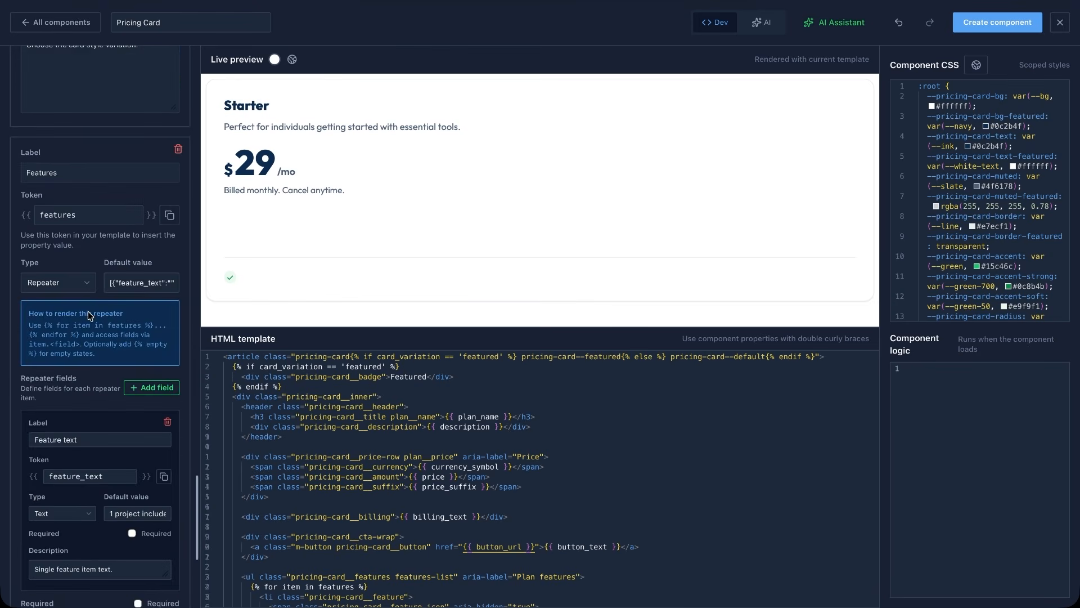
pyautogui.scroll(6, 88, 312)
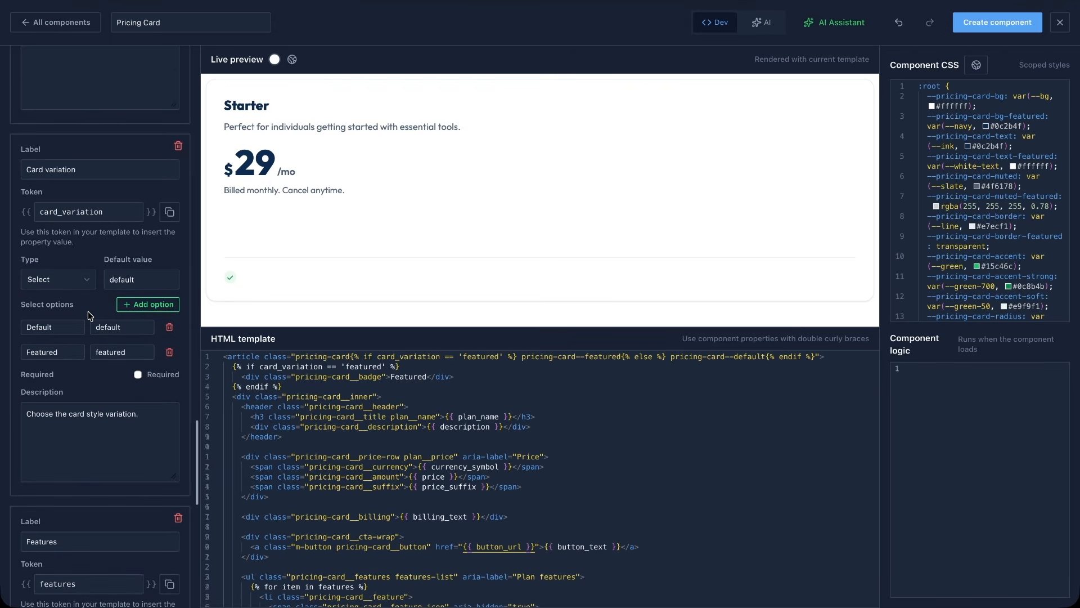
# Examine the Card variation select options and how the template condition and CSS variables handle the featured variation.
pyautogui.click(89, 280)
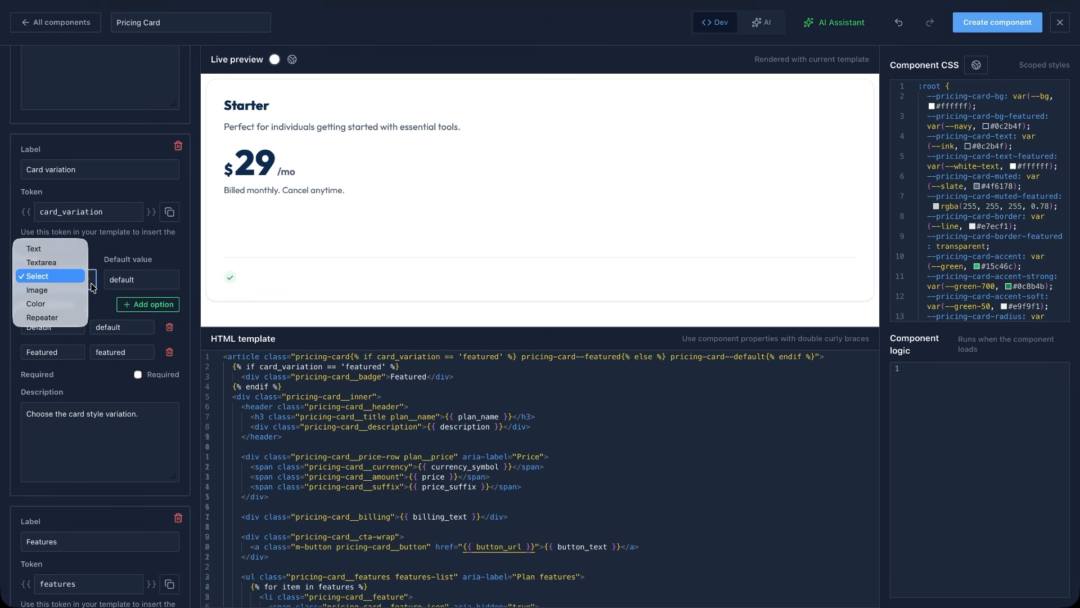
pyautogui.click(103, 340)
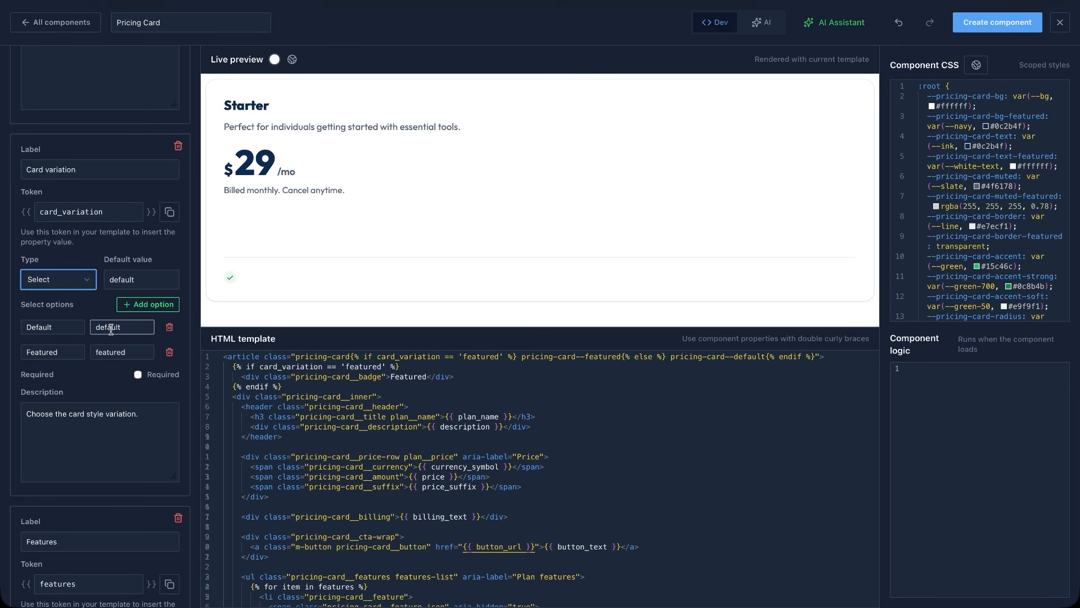
pyautogui.click(113, 352)
pyautogui.click(113, 376)
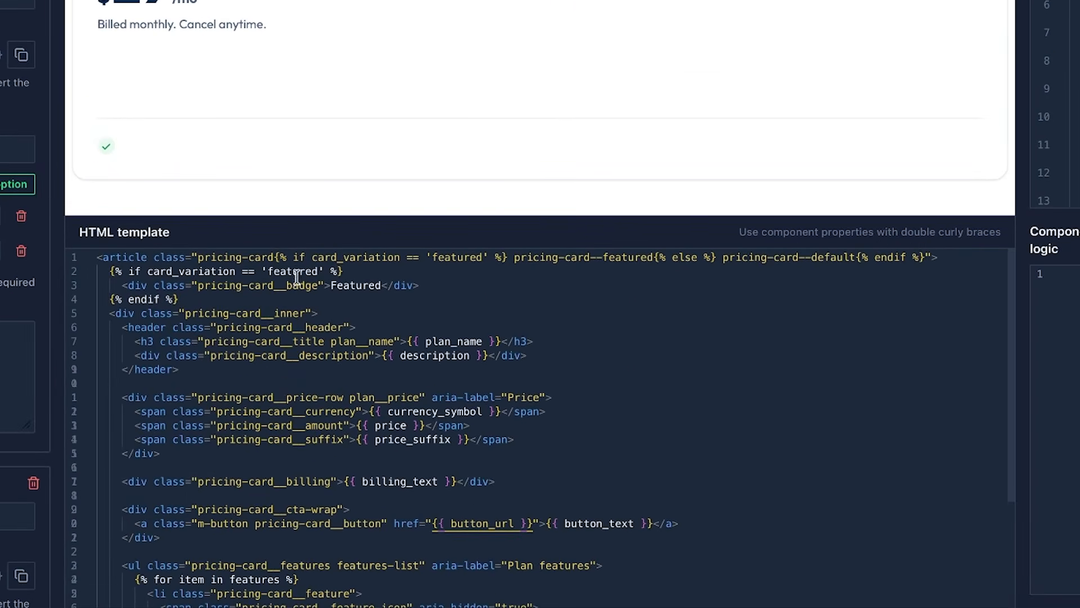
pyautogui.moveTo(312, 256); pyautogui.dragTo(483, 262)
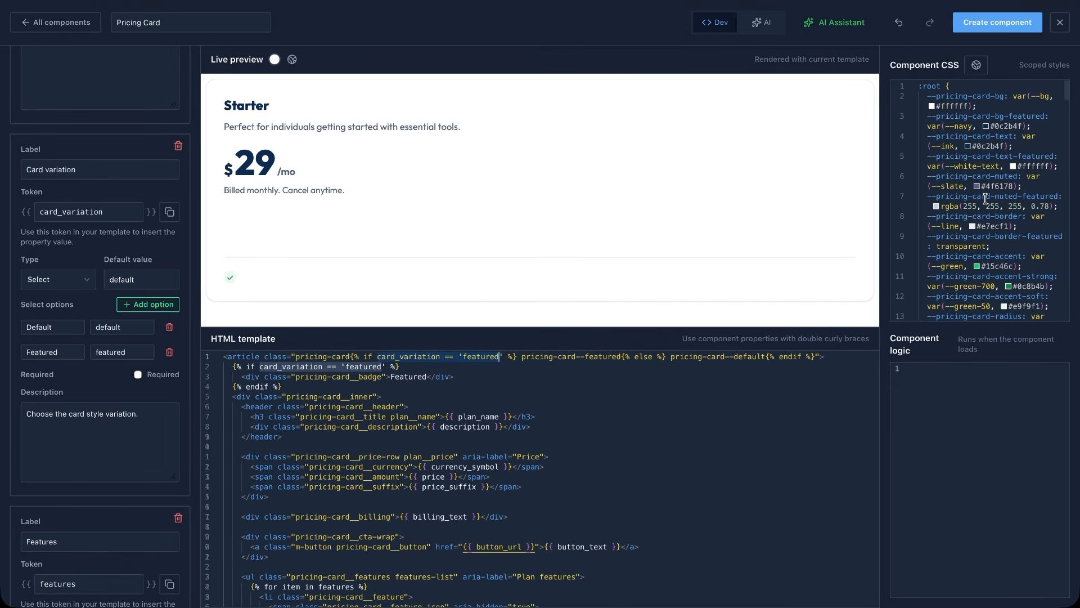
pyautogui.doubleClick(936, 117)
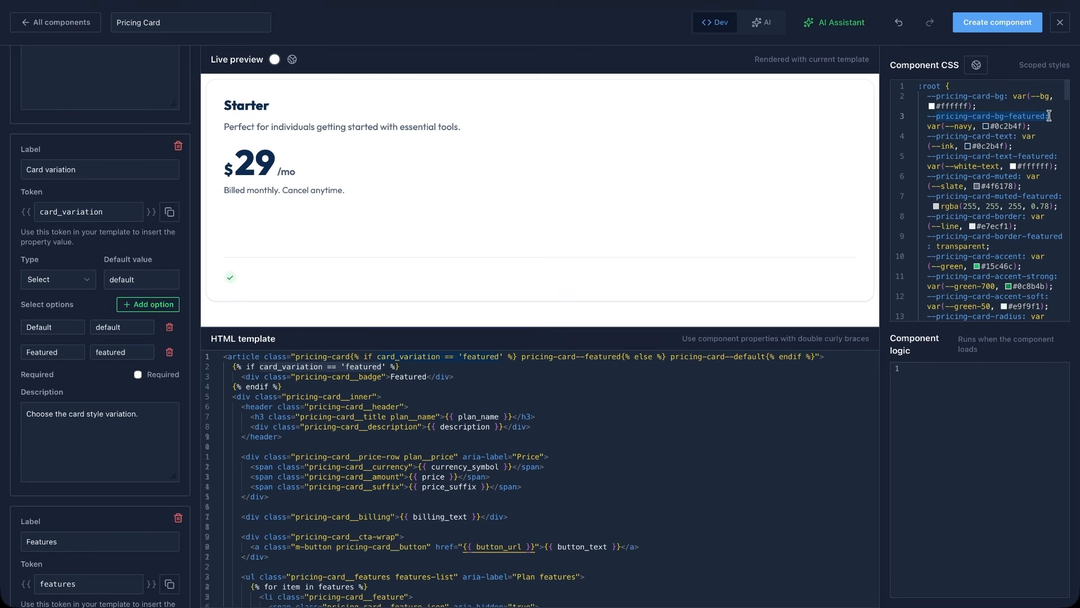
pyautogui.doubleClick(1020, 156)
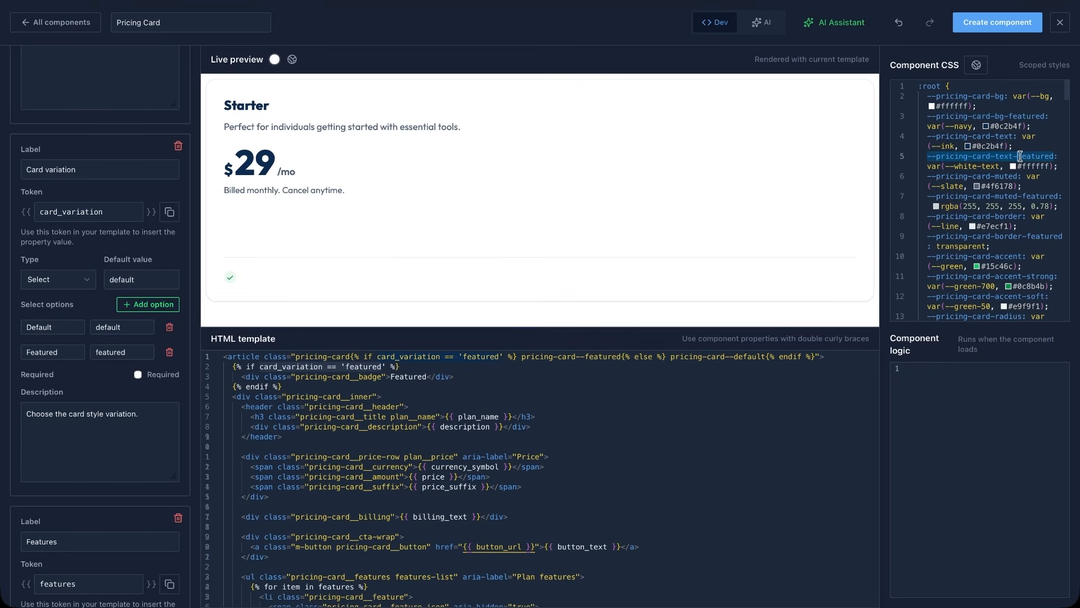
pyautogui.doubleClick(1057, 156)
# Examine the Features repeater type and its for-loop rendering of item.feature_text in the HTML template.
pyautogui.scroll(-3, 116, 390)
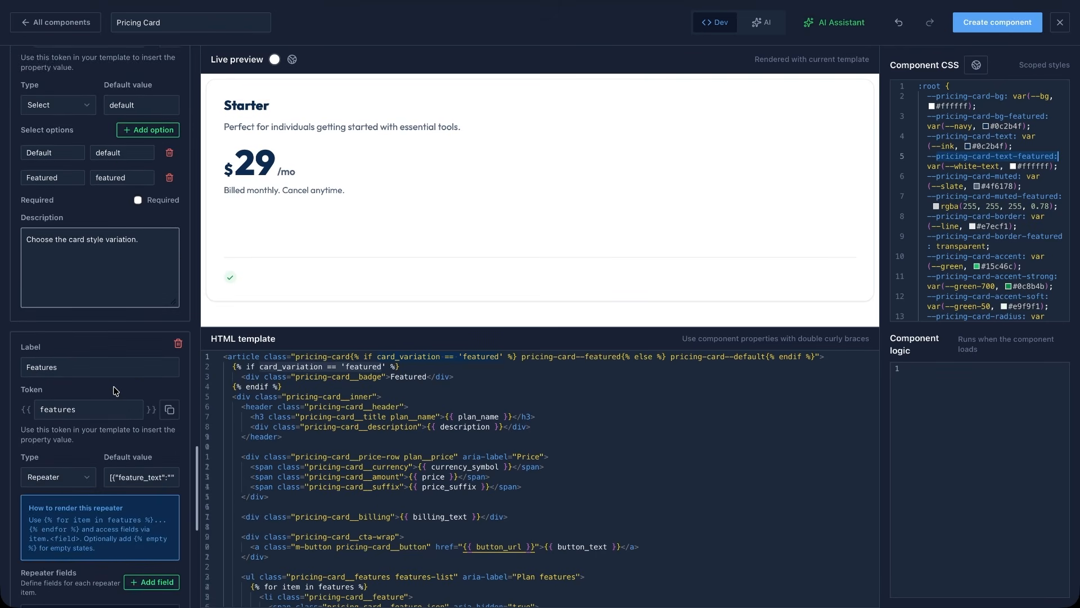
pyautogui.scroll(-2, 93, 442)
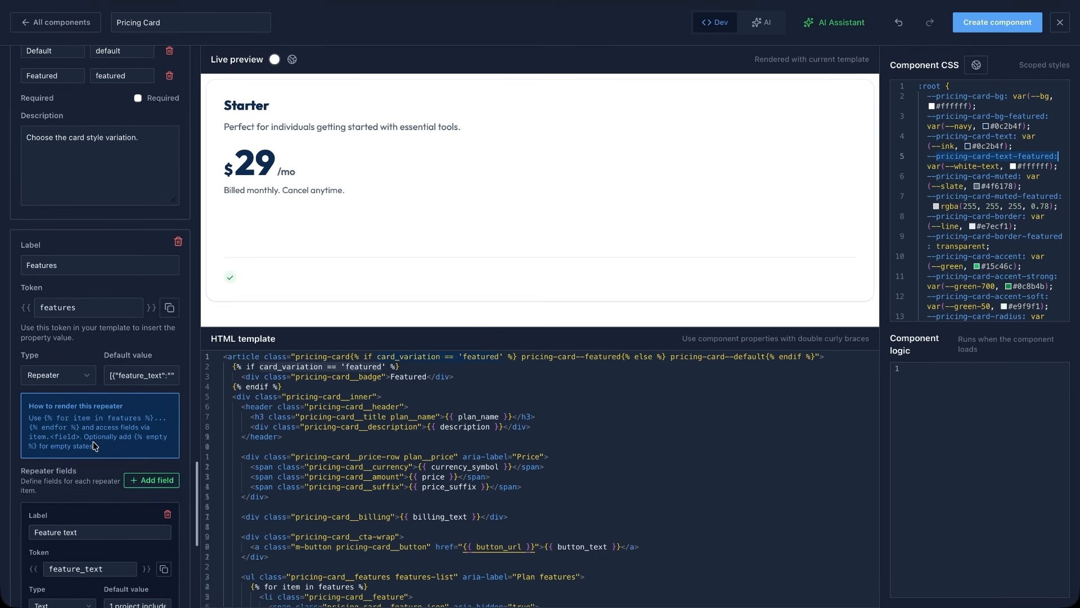
pyautogui.click(89, 379)
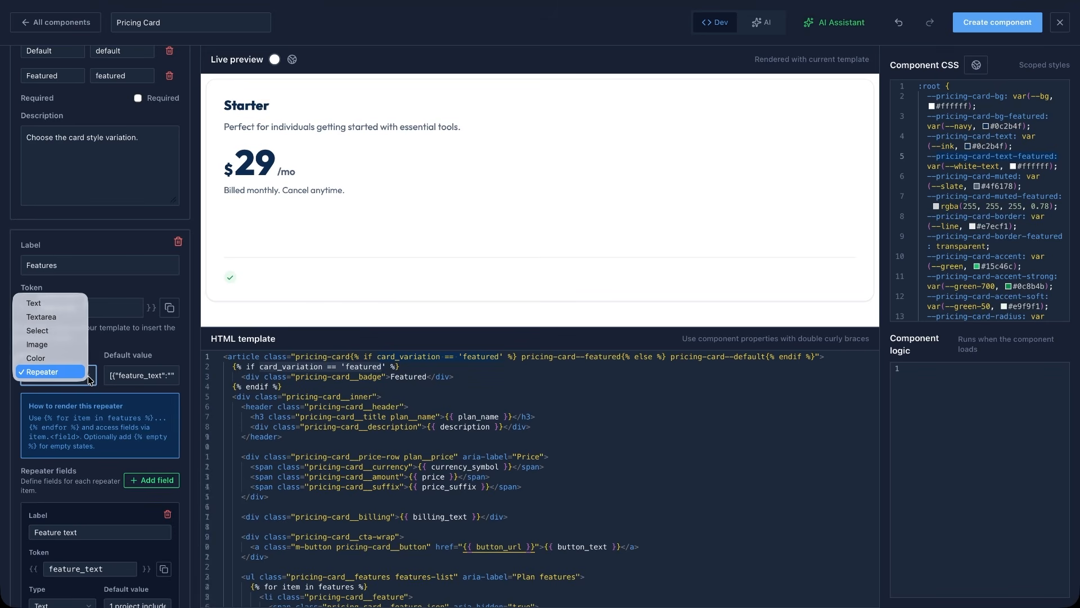
pyautogui.click(107, 481)
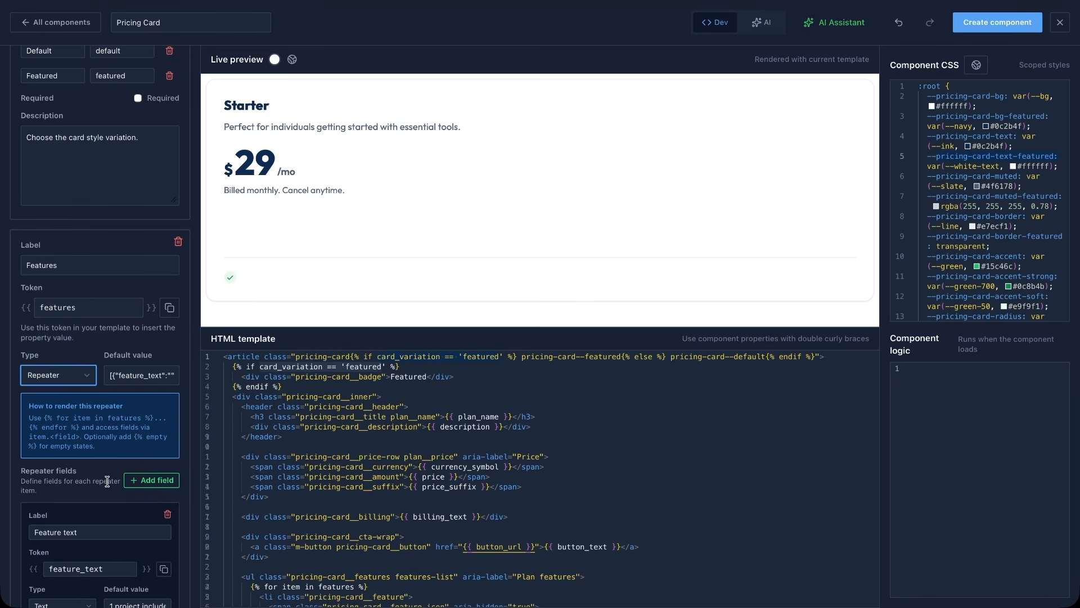
pyautogui.scroll(-4, 107, 481)
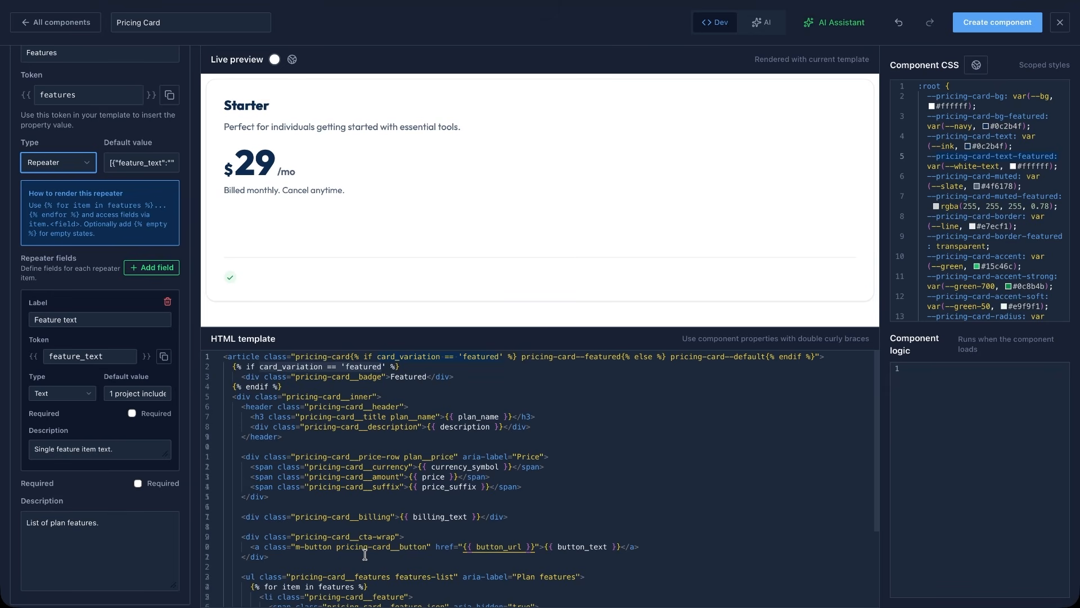
pyautogui.scroll(-3, 365, 554)
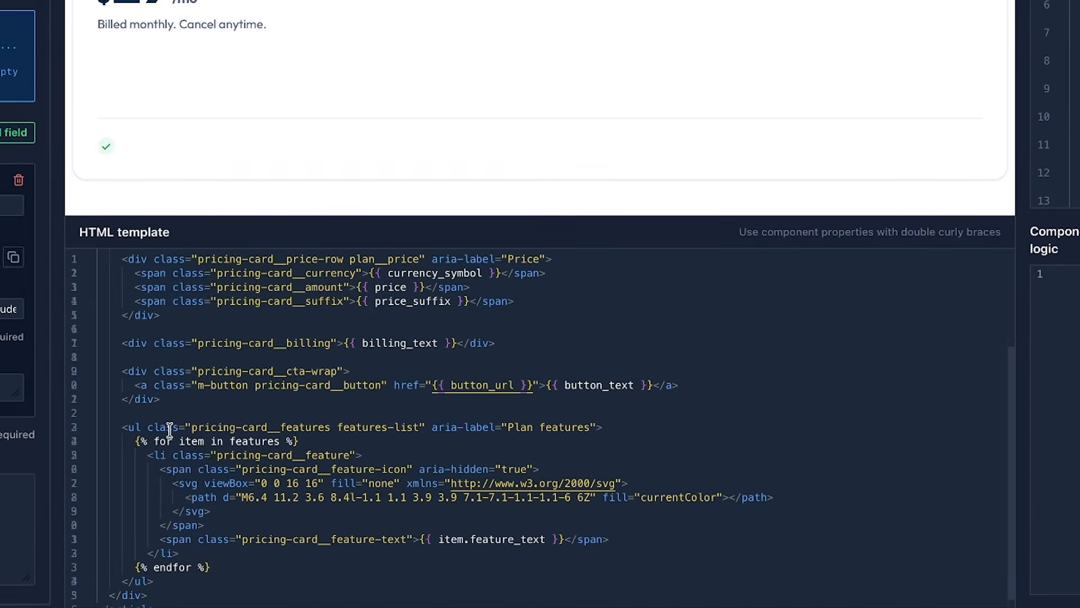
pyautogui.moveTo(136, 441); pyautogui.dragTo(294, 441)
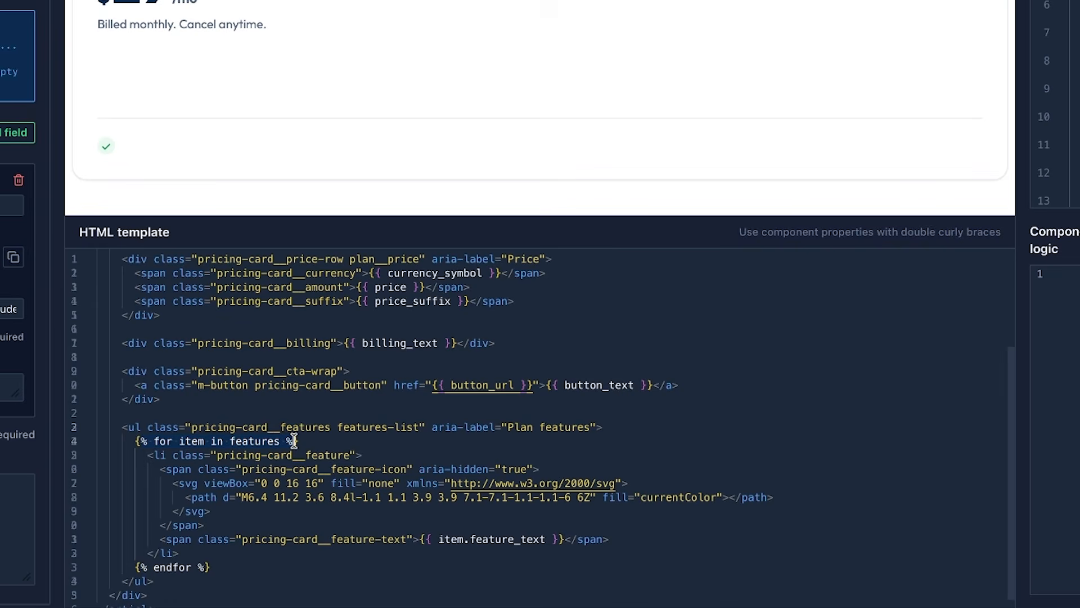
pyautogui.scroll(-1, 372, 499)
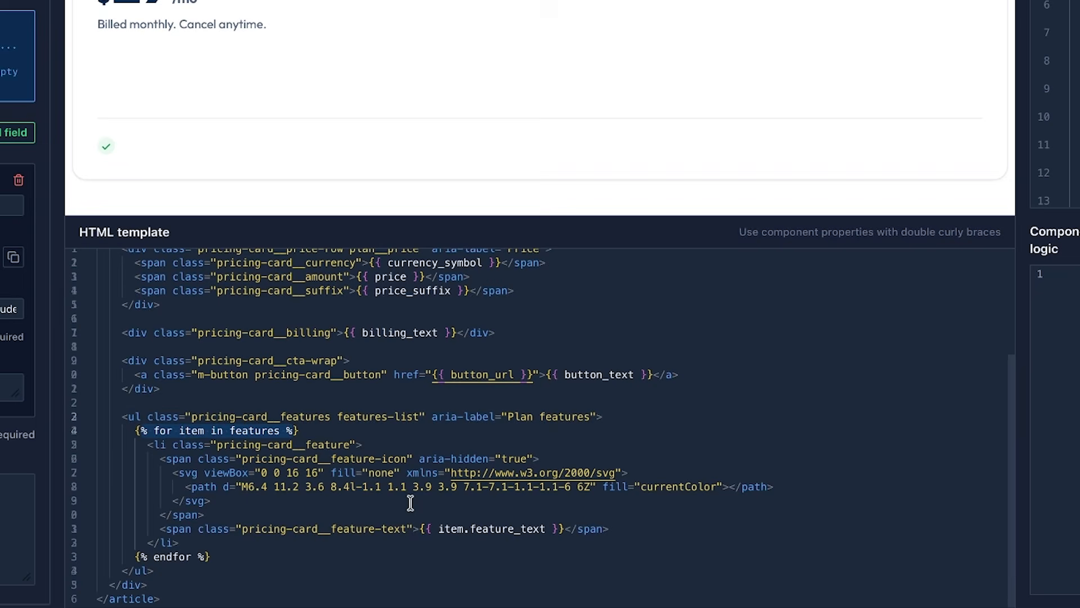
pyautogui.moveTo(419, 528); pyautogui.dragTo(565, 528)
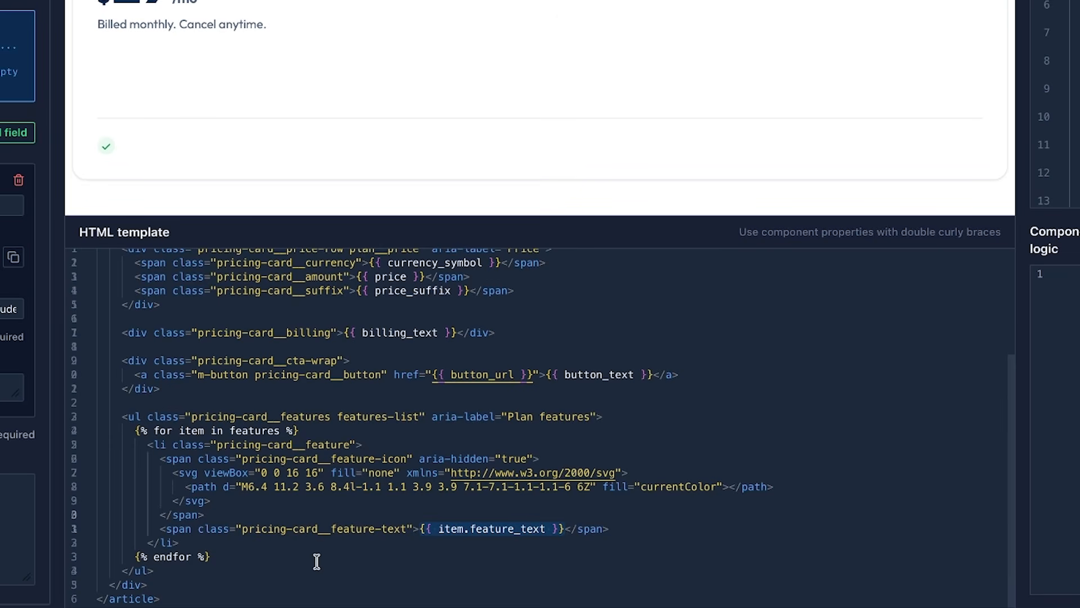
pyautogui.moveTo(134, 556); pyautogui.dragTo(213, 556)
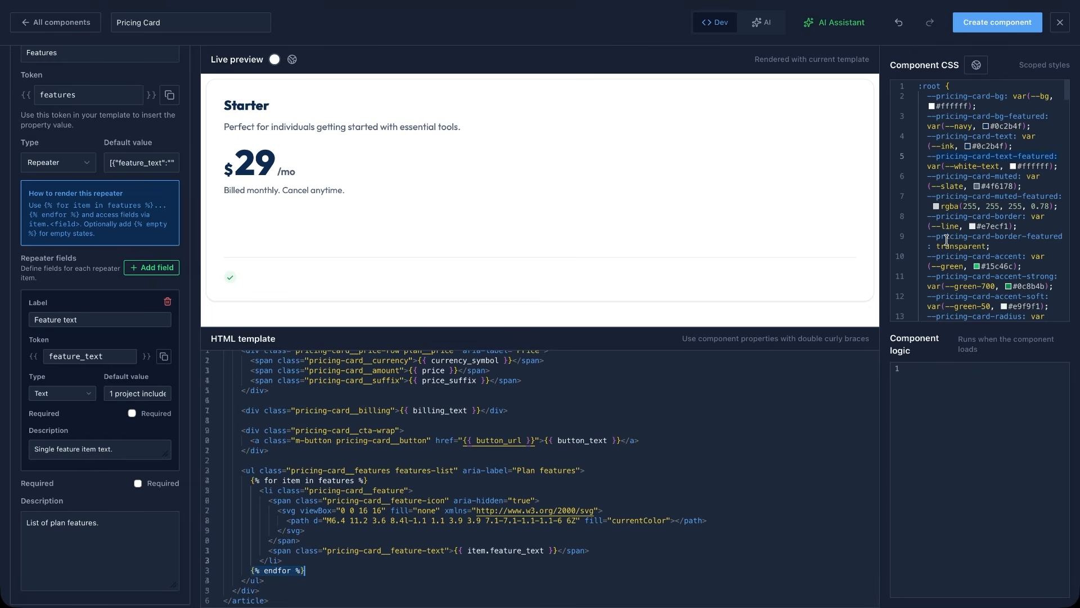
# Ask the AI Assistant to ensure the button is visible, then create the component.
pyautogui.click(842, 26)
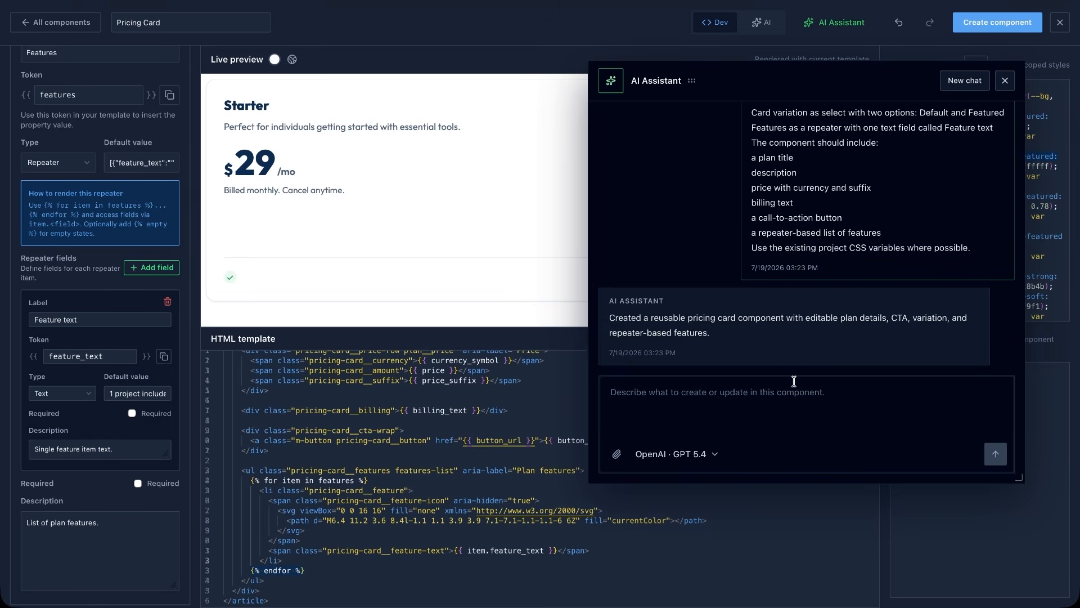
pyautogui.write('Ensure the button is visible')
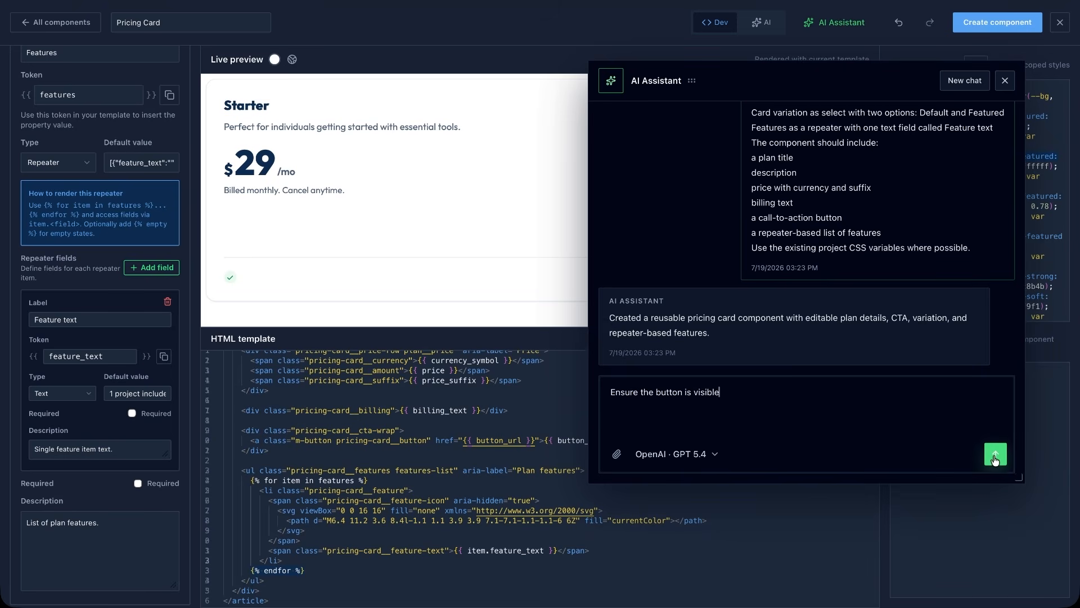
pyautogui.click(995, 454)
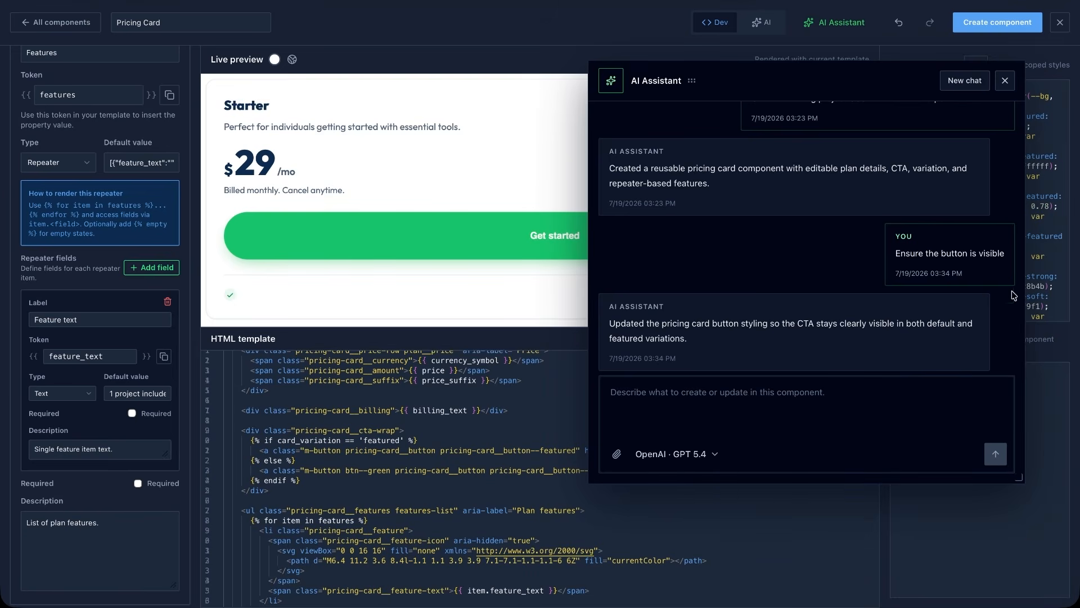
pyautogui.click(1005, 81)
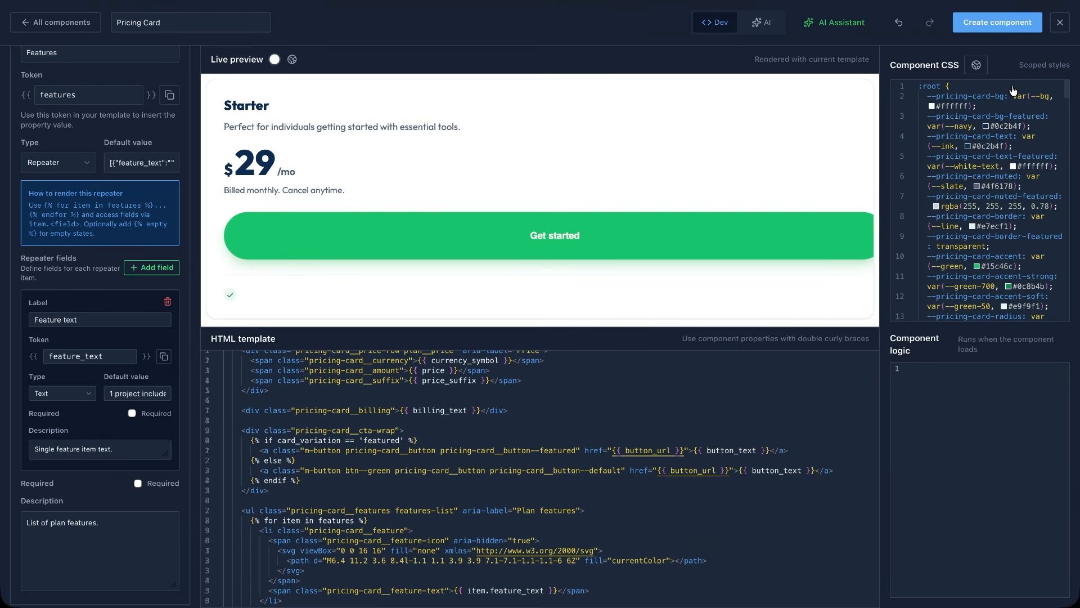
pyautogui.click(1021, 30)
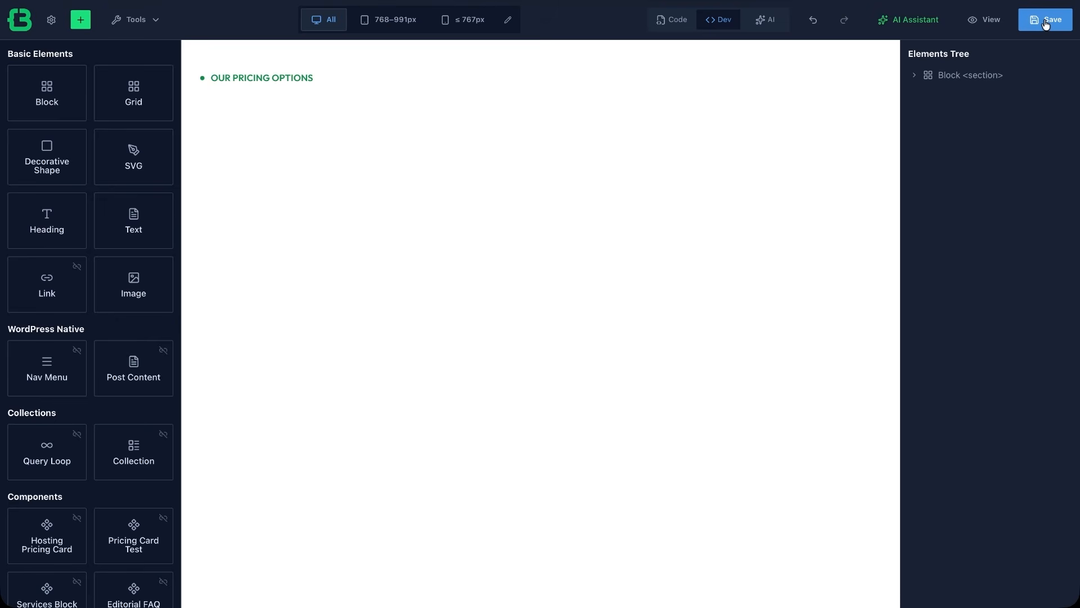
# Duplicate the page's section block and delete the subheading inside the copy.
pyautogui.rightClick(969, 76)
pyautogui.click(984, 152)
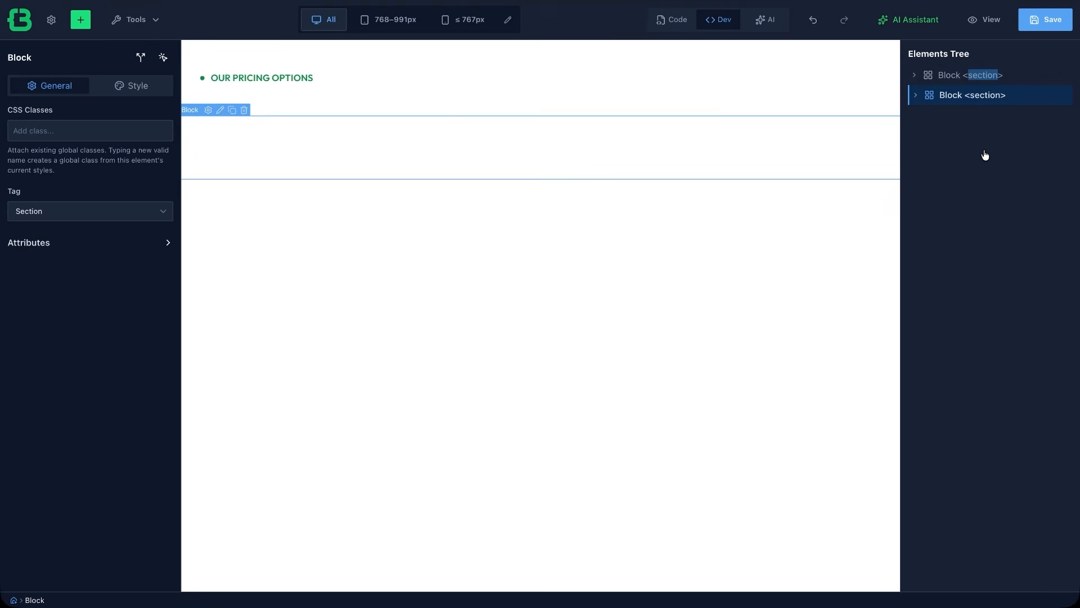
pyautogui.click(915, 95)
pyautogui.rightClick(960, 116)
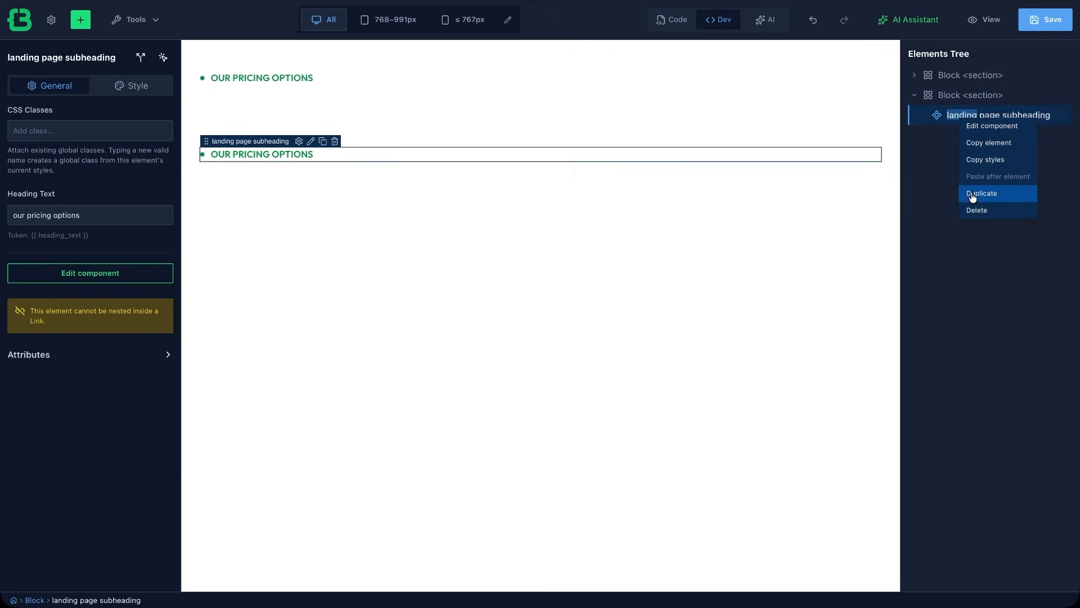
pyautogui.click(972, 211)
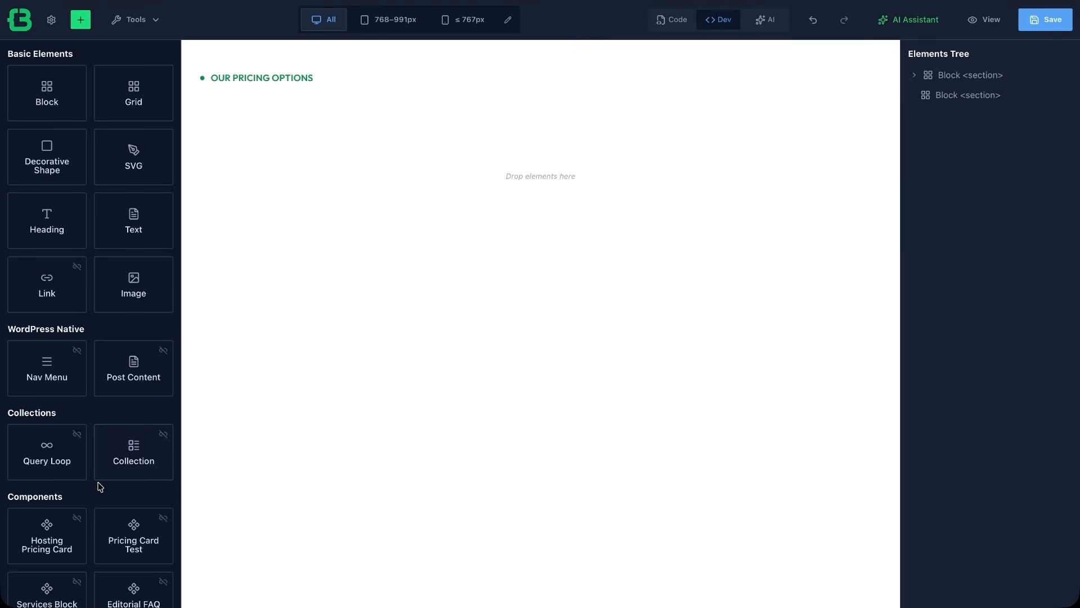
# Place the landing page Pricing Card component into the new section and duplicate the card.
pyautogui.scroll(-10, 99, 486)
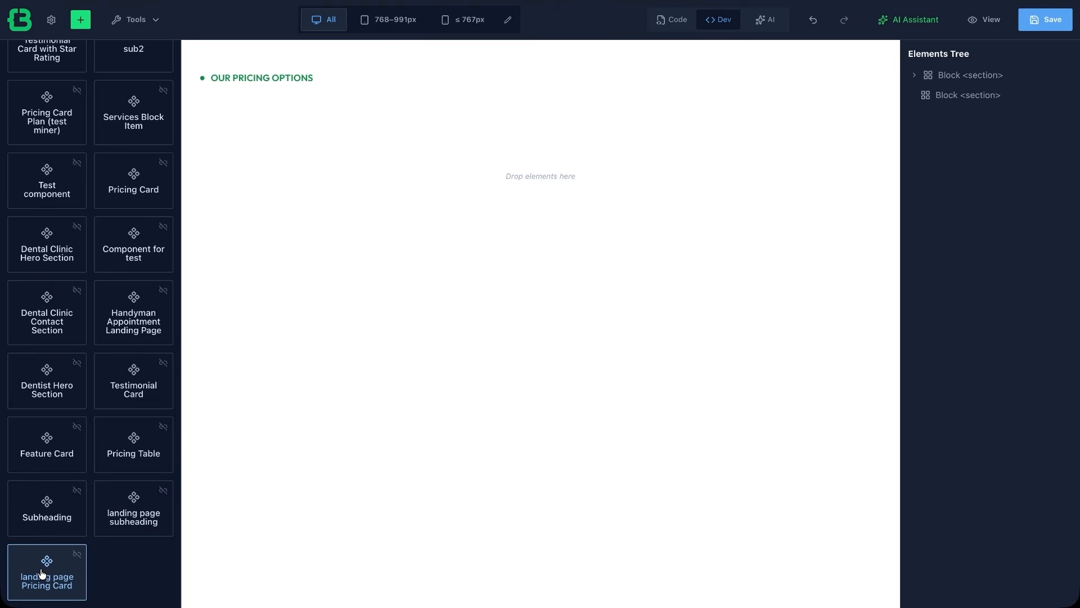
pyautogui.moveTo(42, 571); pyautogui.dragTo(438, 193)
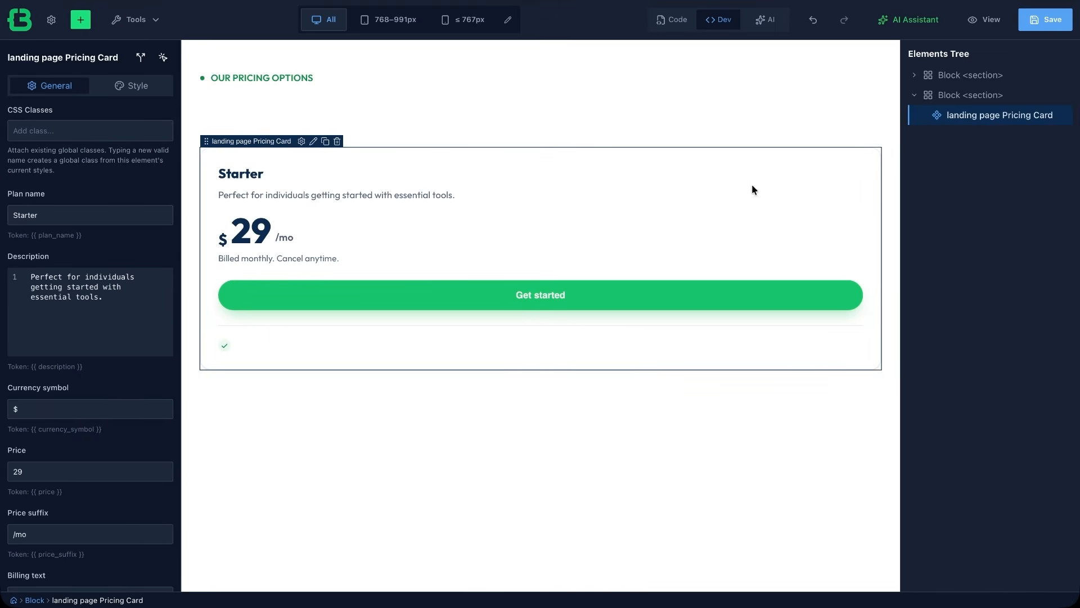
pyautogui.rightClick(981, 116)
pyautogui.click(1000, 193)
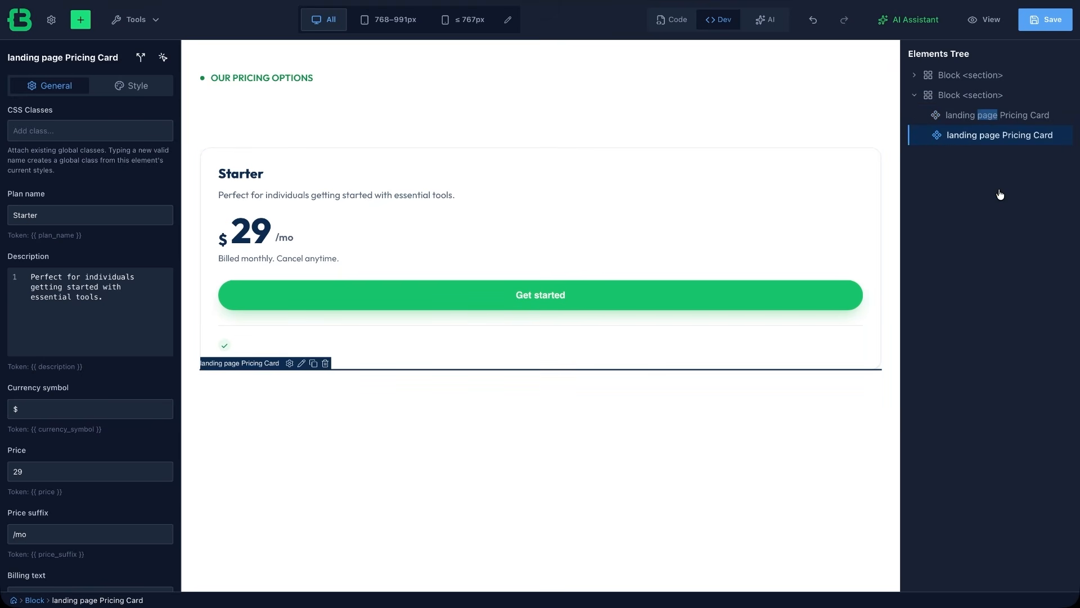
# Change the cards' container block tag to div and set its display to Flex.
pyautogui.click(973, 95)
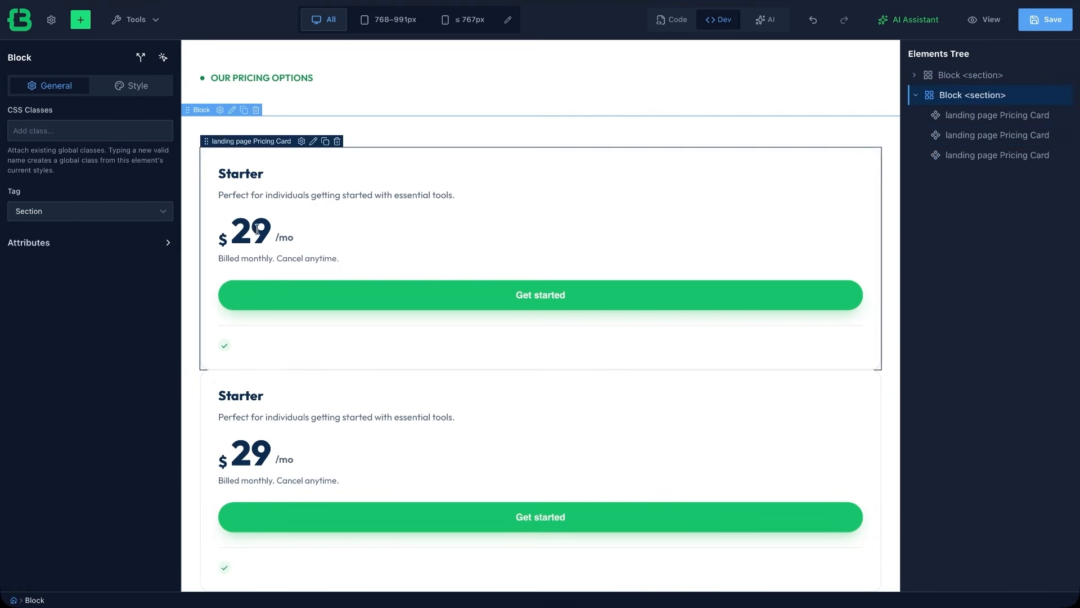
pyautogui.click(159, 212)
pyautogui.click(151, 236)
pyautogui.click(127, 88)
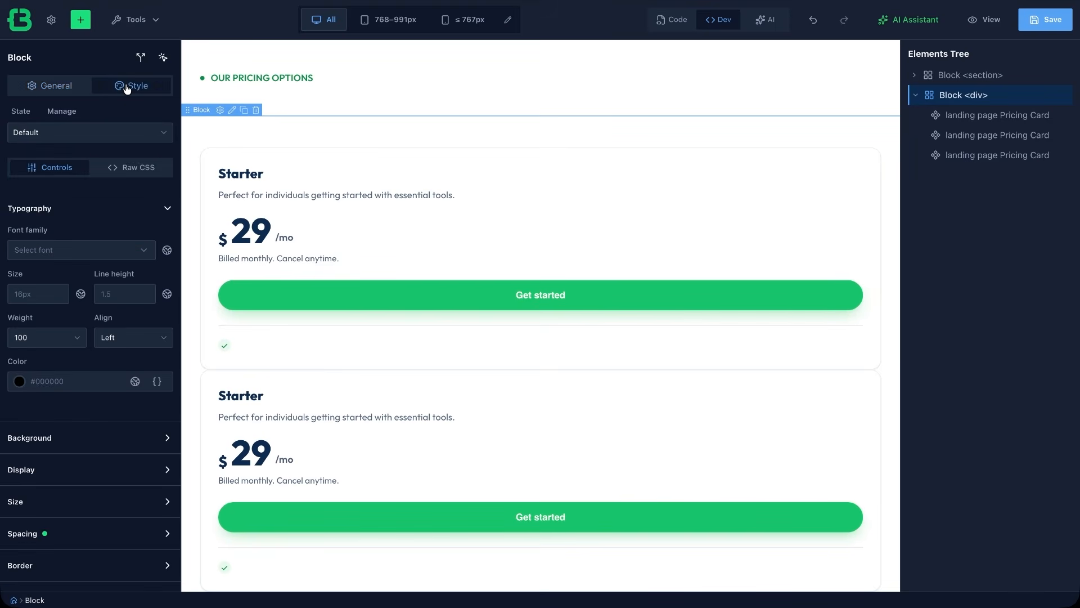
pyautogui.click(60, 470)
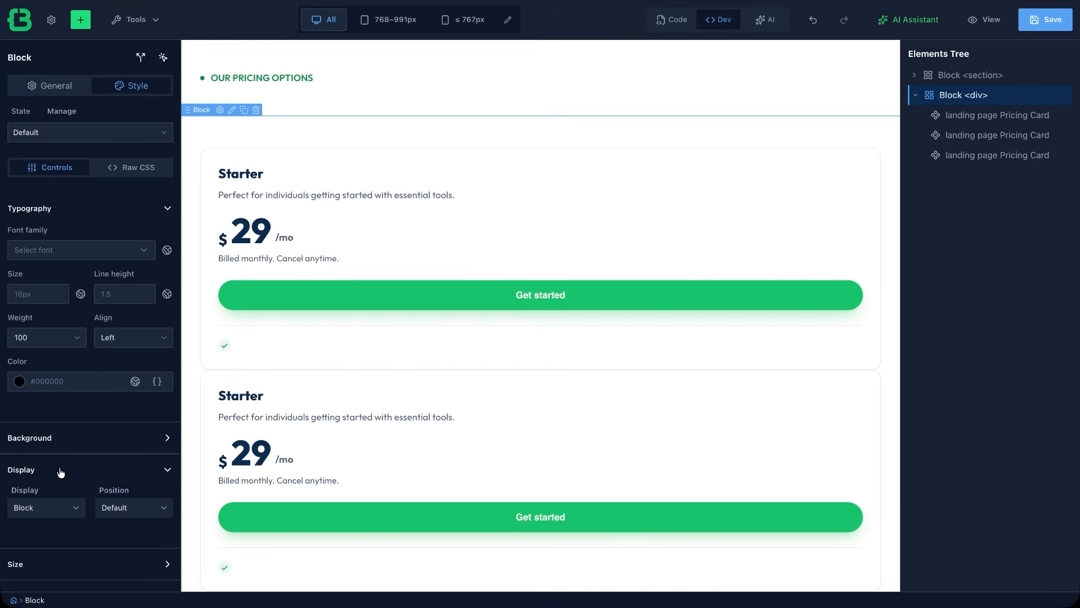
pyautogui.scroll(-1, 61, 473)
pyautogui.click(46, 443)
pyautogui.click(49, 471)
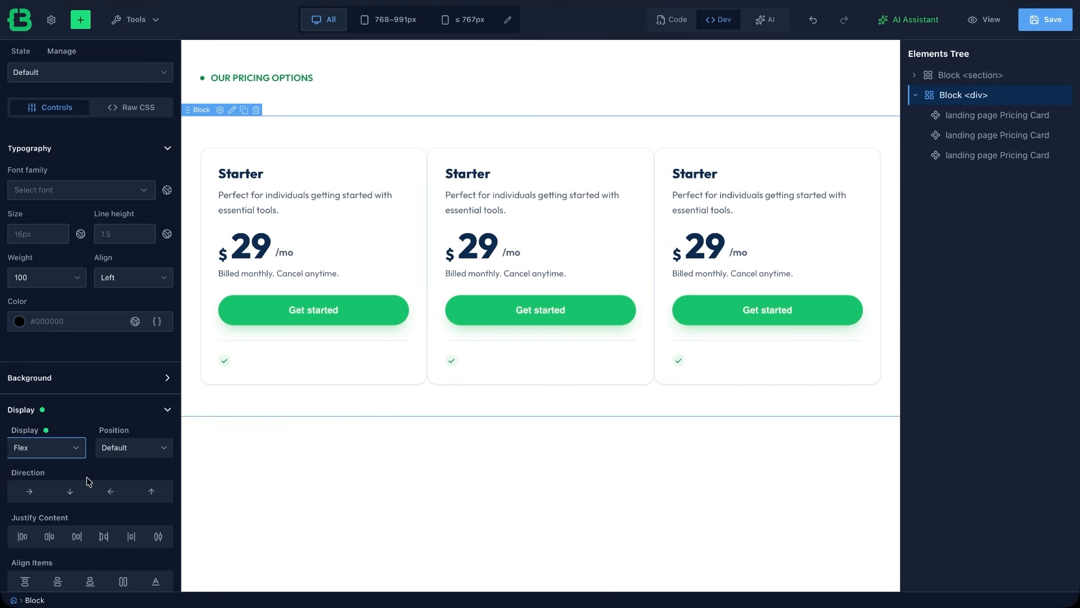
# Set the second card's plan name to Pro.
pyautogui.click(972, 136)
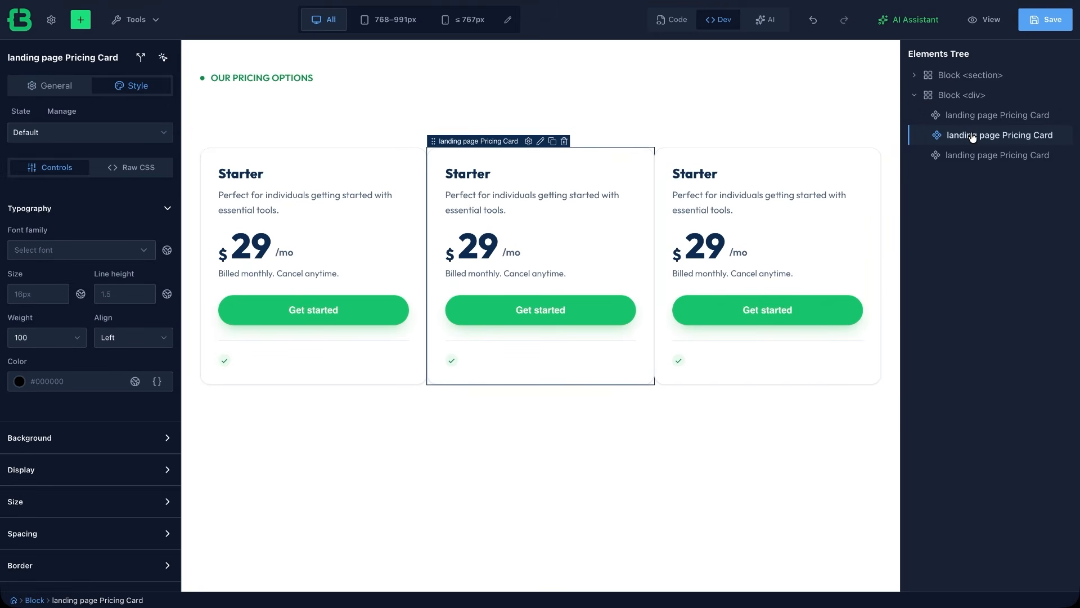
pyautogui.click(49, 90)
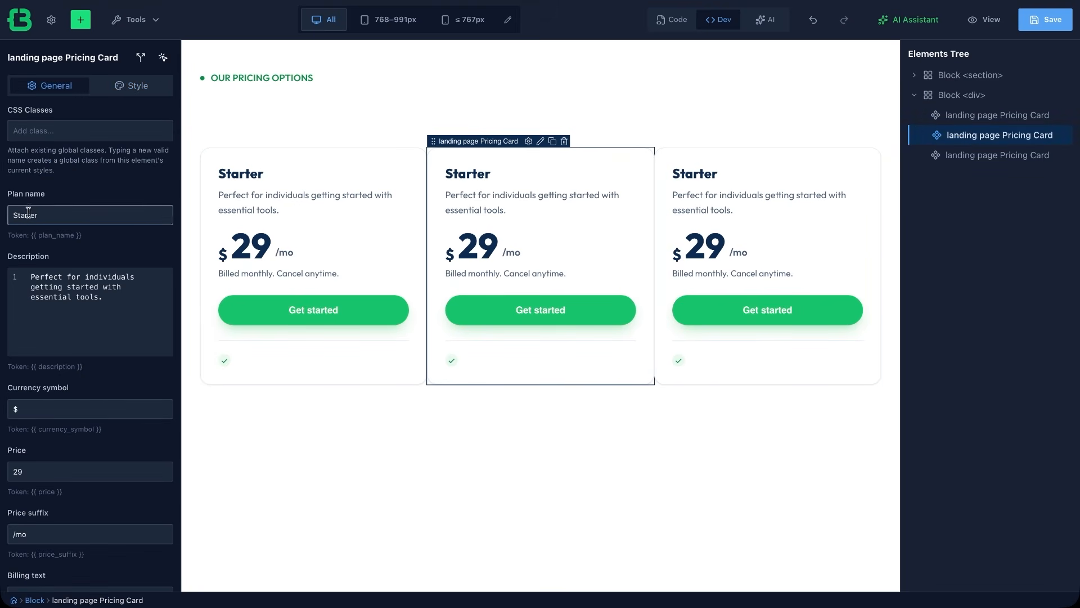
pyautogui.doubleClick(22, 215)
pyautogui.write('Pro')
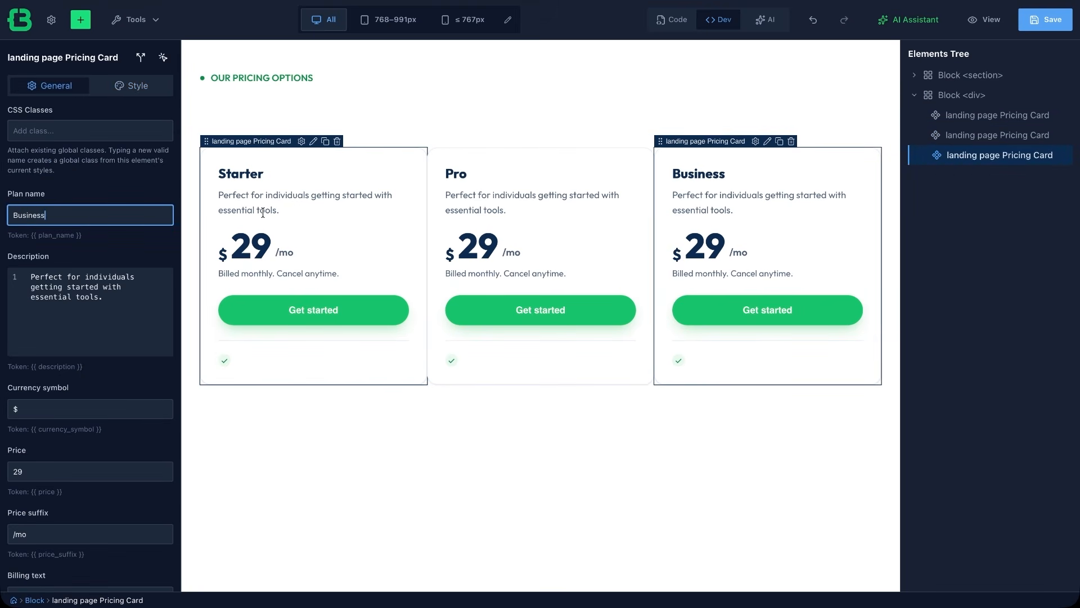
# Paste 1 Published Site as the Starter card's first feature and add another feature item.
pyautogui.click(263, 214)
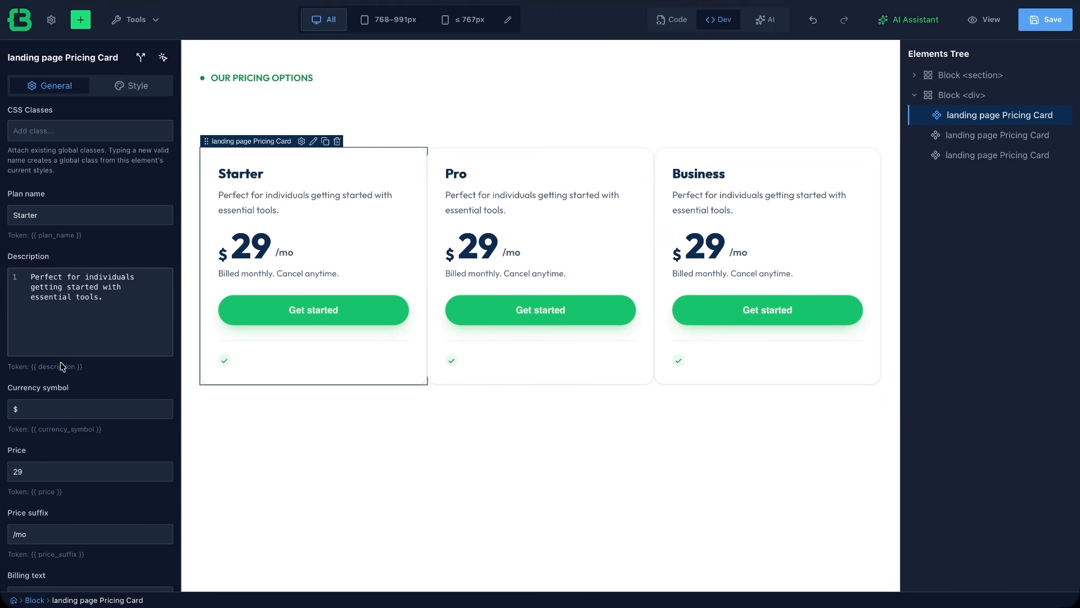
pyautogui.scroll(-3, 65, 392)
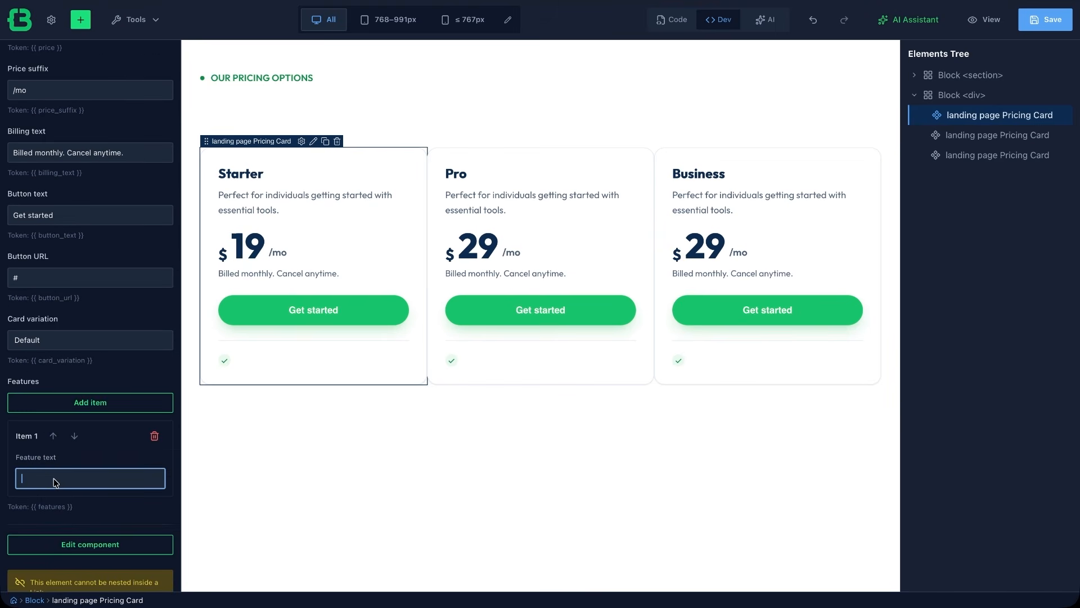
pyautogui.write('1 Published Site')
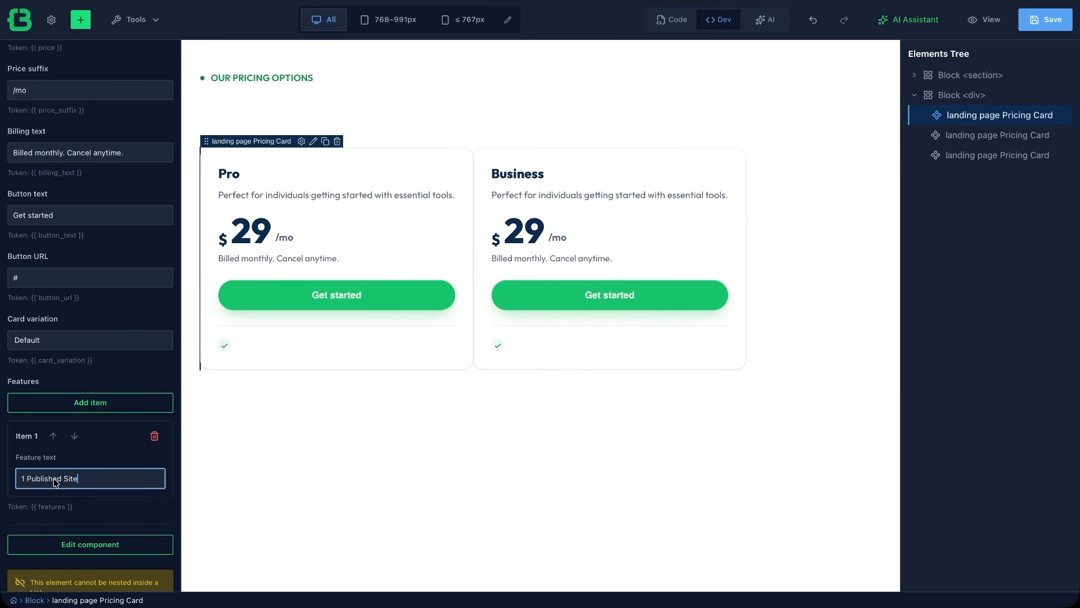
pyautogui.click(95, 407)
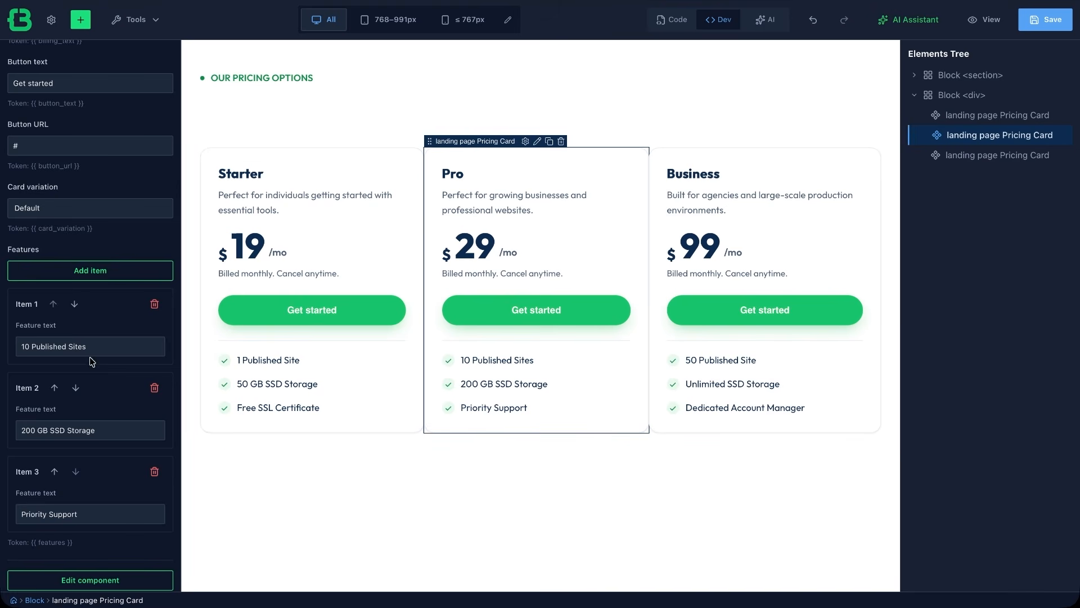
# Set the Pro card's variation to Featured.
pyautogui.scroll(5, 83, 310)
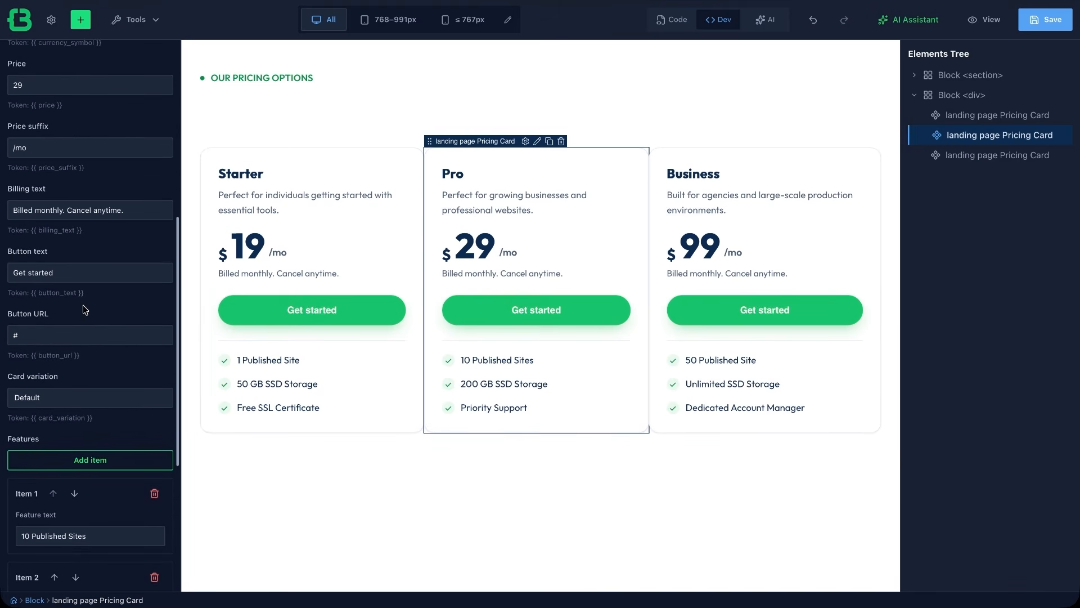
pyautogui.click(83, 401)
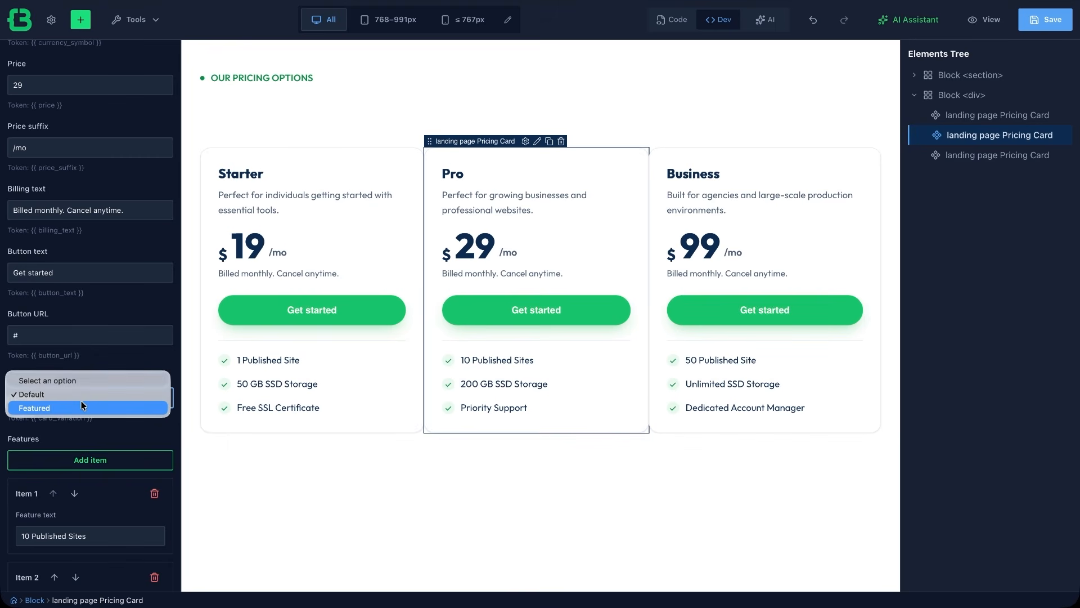
pyautogui.click(81, 406)
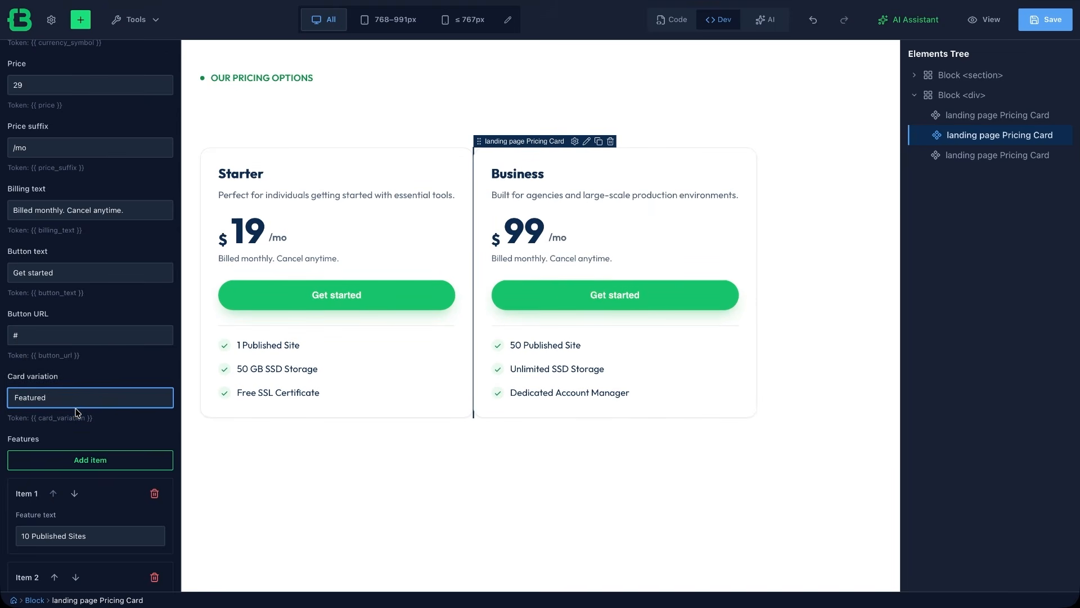